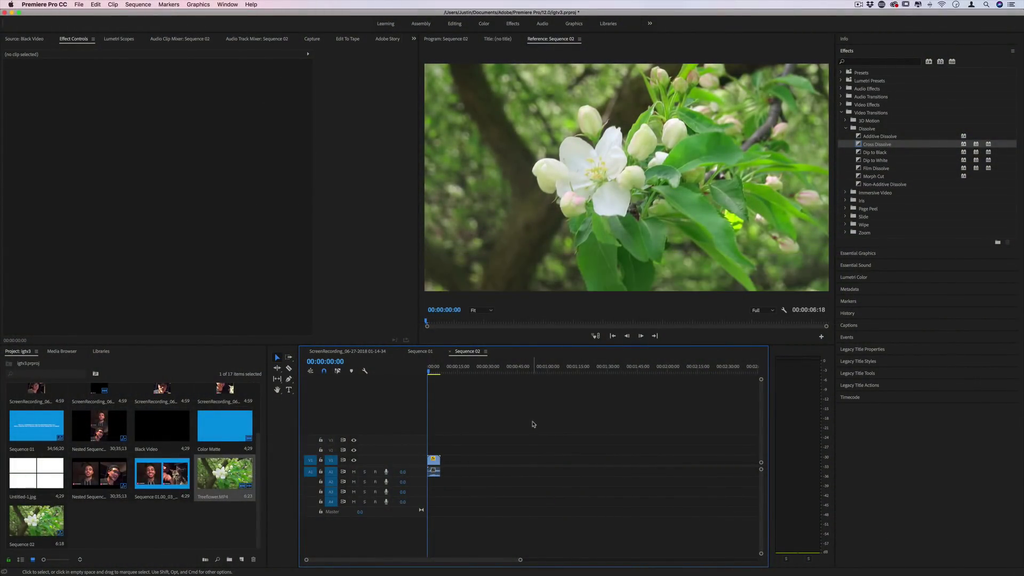
Open the General page of Premiere Pro's Preferences from the Premiere Pro CC menu
click(49, 4)
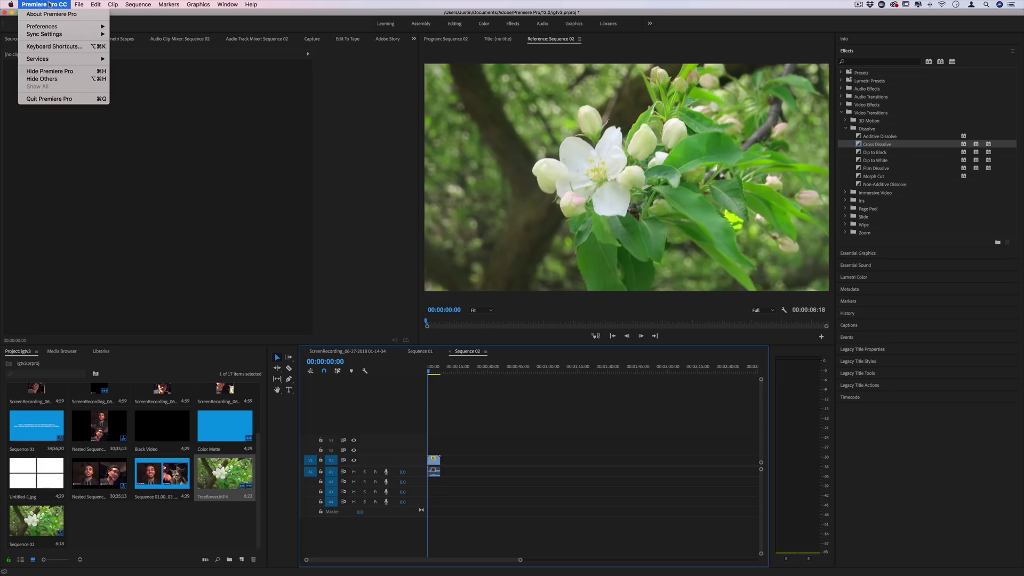
mouse_move(61, 27)
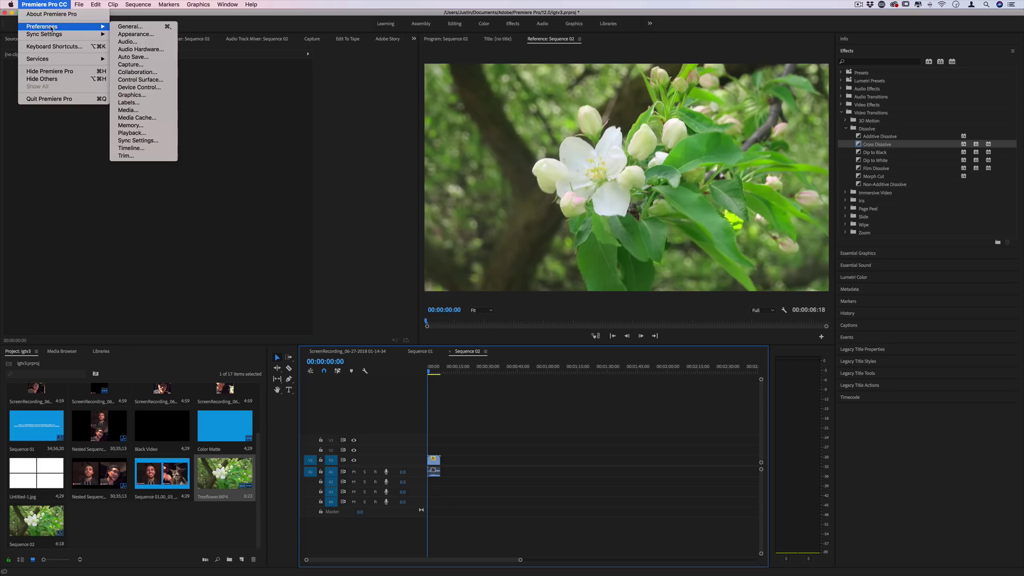
click(140, 28)
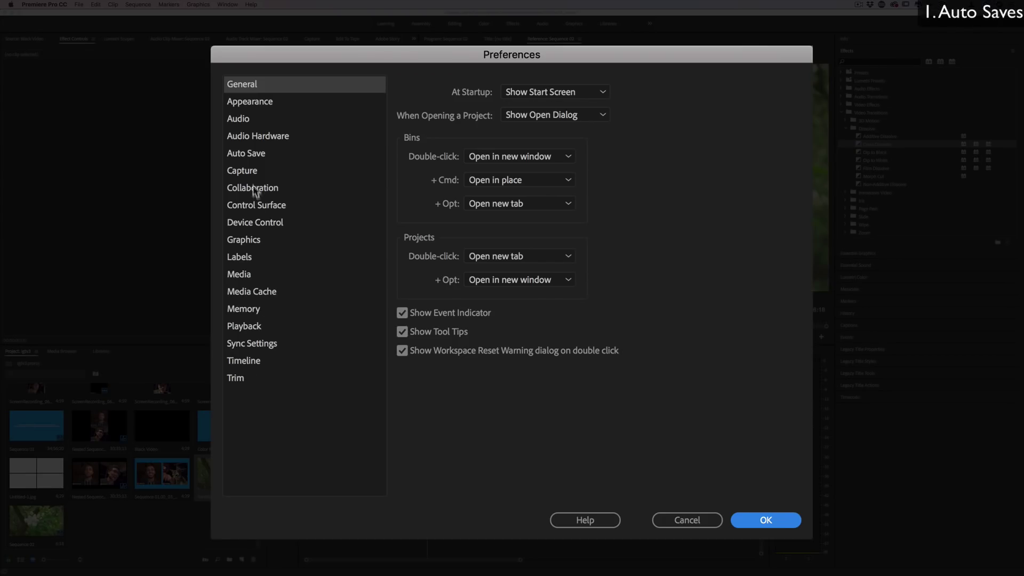
In Auto Save, set saving every 10 minutes with 20 maximum project versions
click(263, 158)
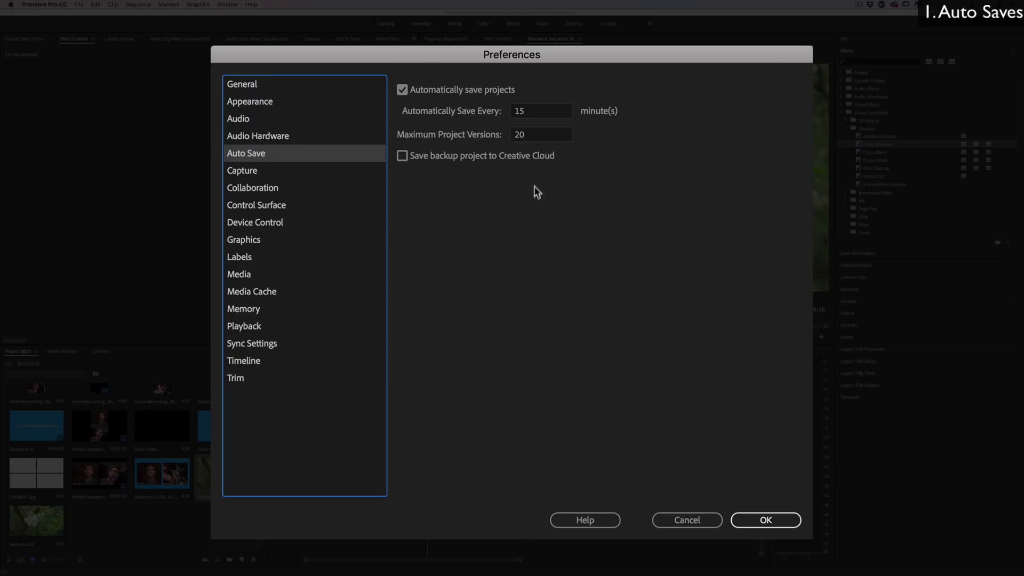
click(538, 110)
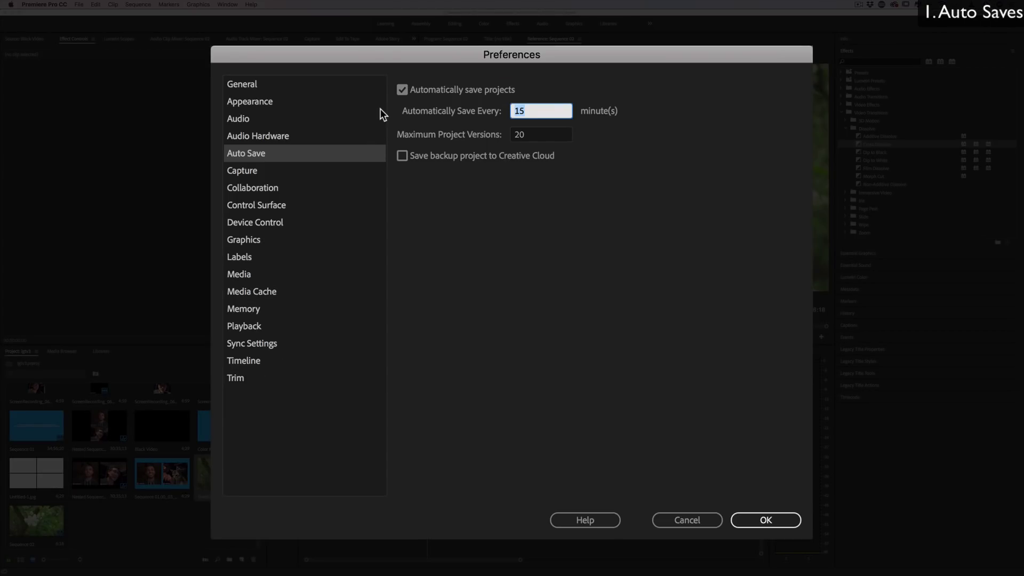
text(5)
key(BackSpace)
text(2)
key(Tab)
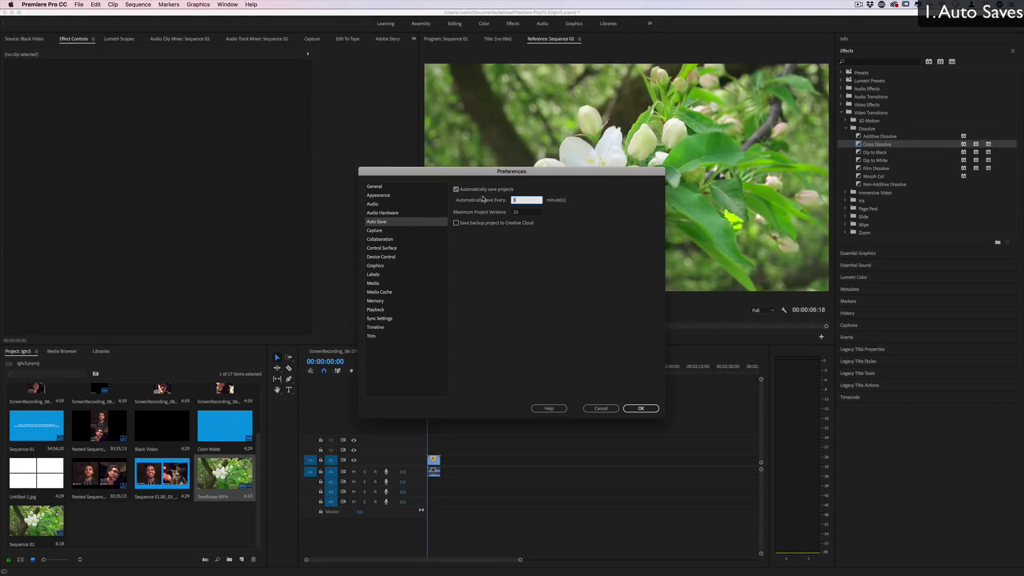
text(10)
On the Appearance page, try brighter and darker interface brightness, then reset it to default
click(389, 196)
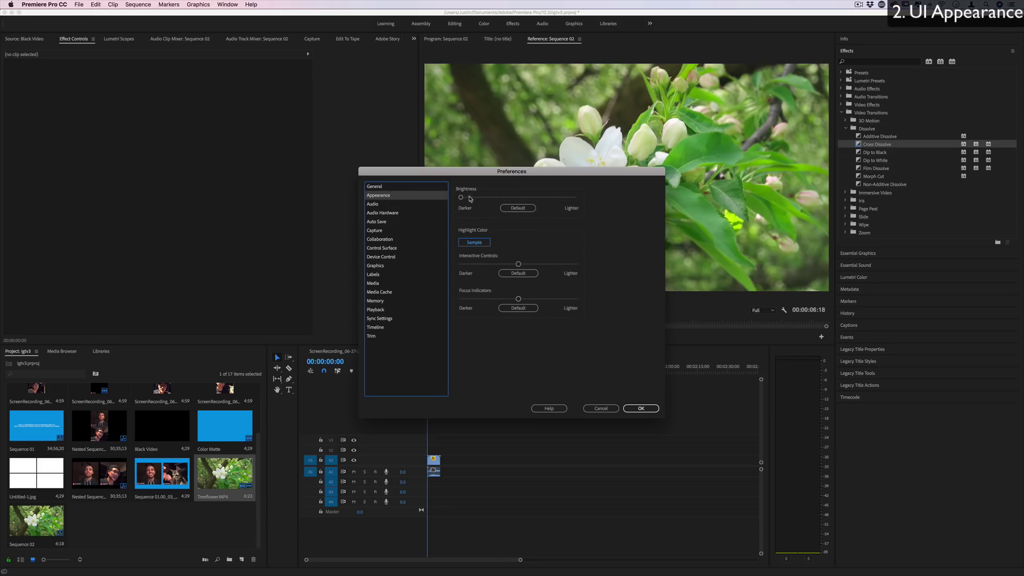
drag(470, 199, 591, 203)
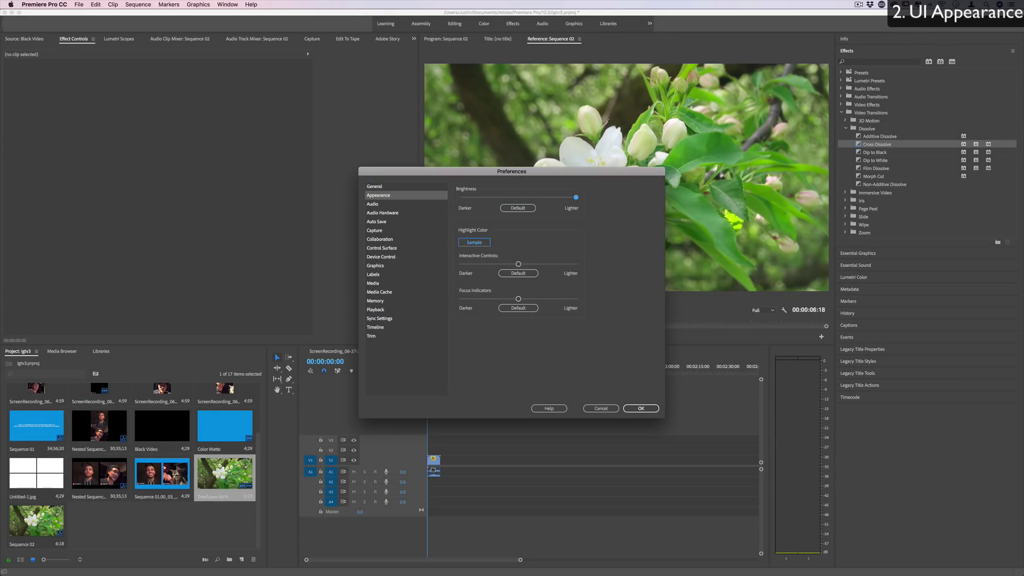
drag(518, 198, 592, 202)
click(521, 209)
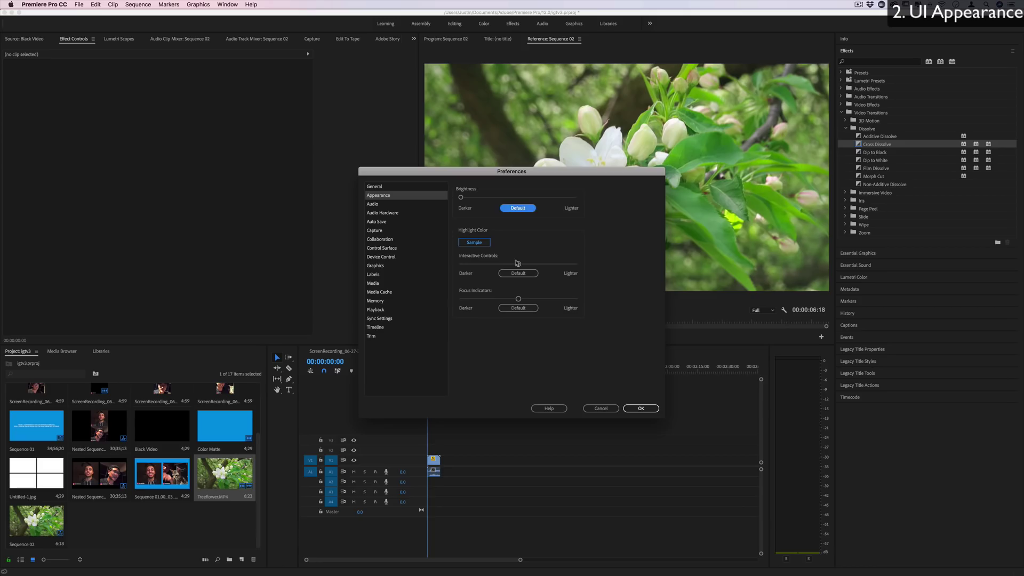
Set the Interactive Controls and Focus Indicators highlights to brightest, then view the Labels page
drag(518, 264, 468, 264)
drag(604, 268, 609, 269)
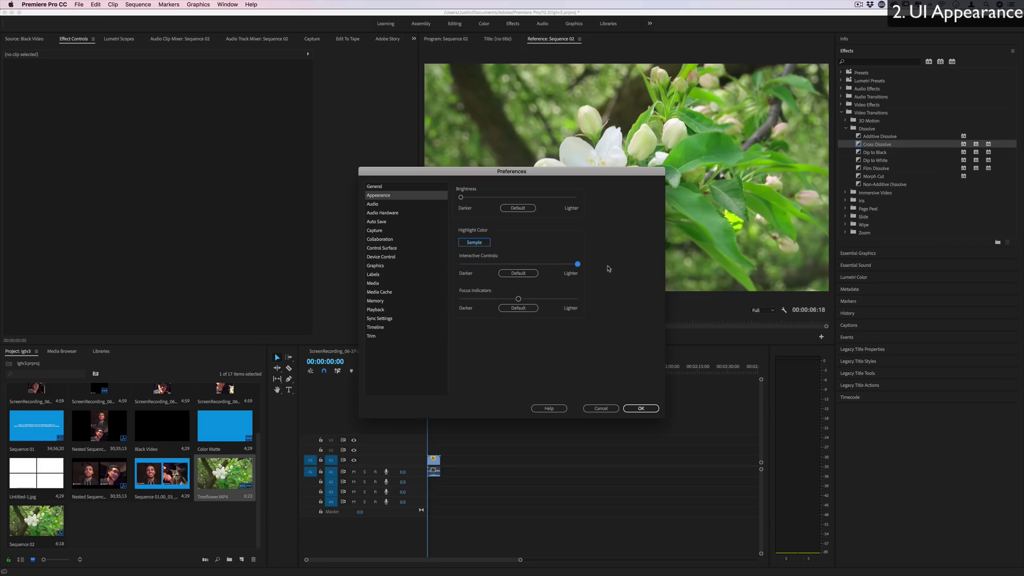
drag(518, 299, 601, 307)
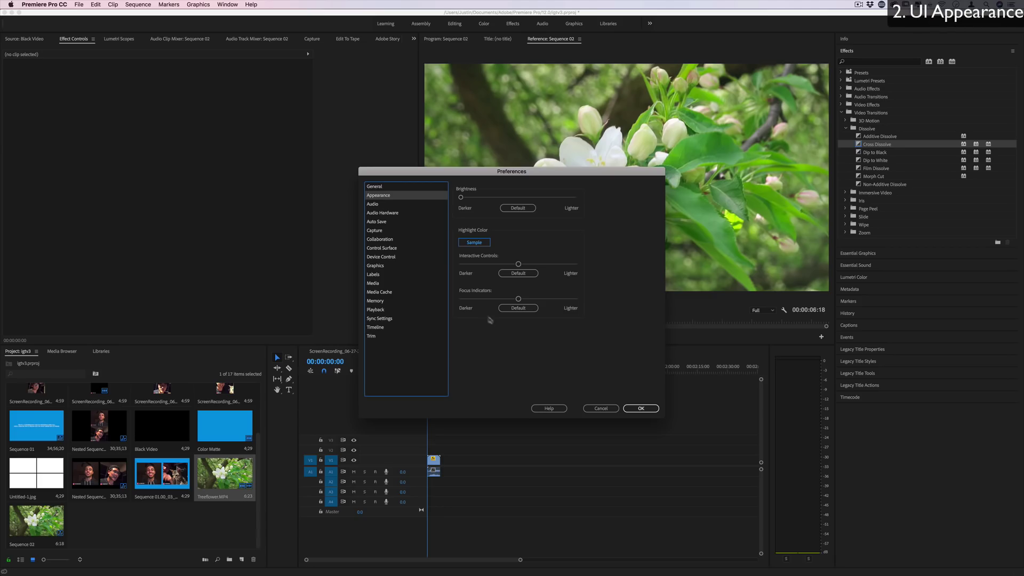
click(404, 275)
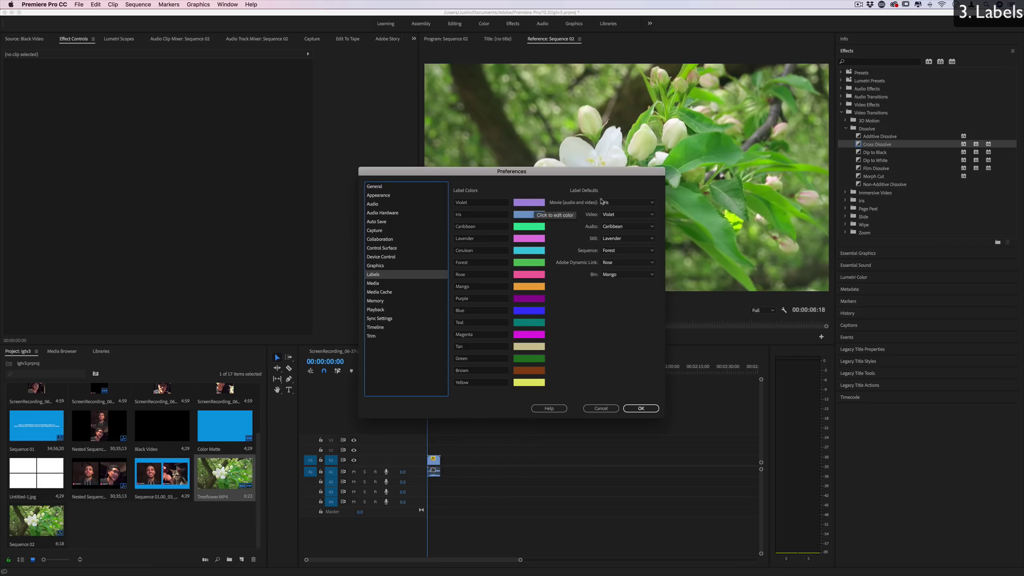
Close Preferences and add Untitled-1.jpg to V1 after the flower clip
key(Return)
drag(36, 472, 459, 462)
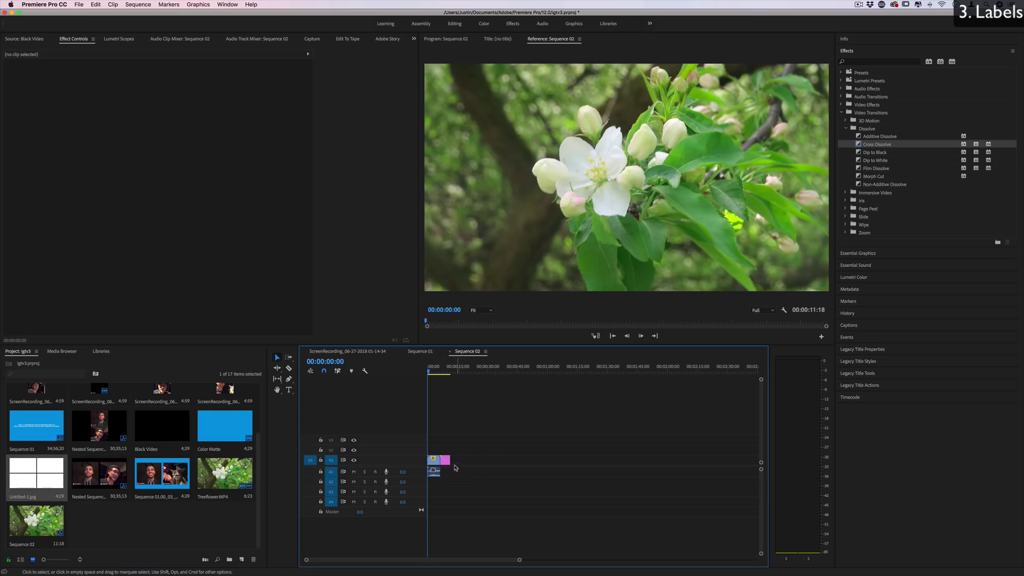
click(457, 369)
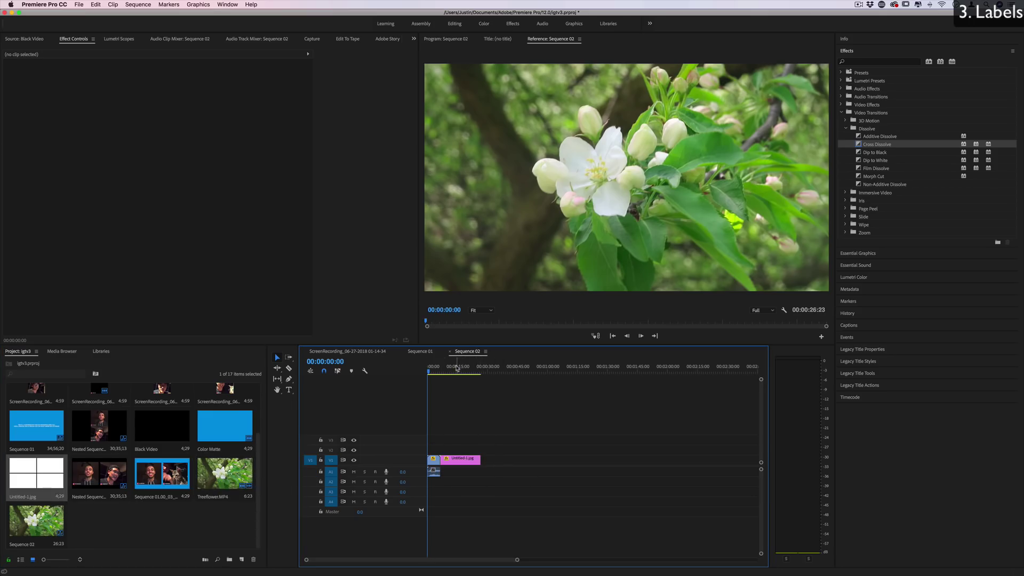
click(436, 369)
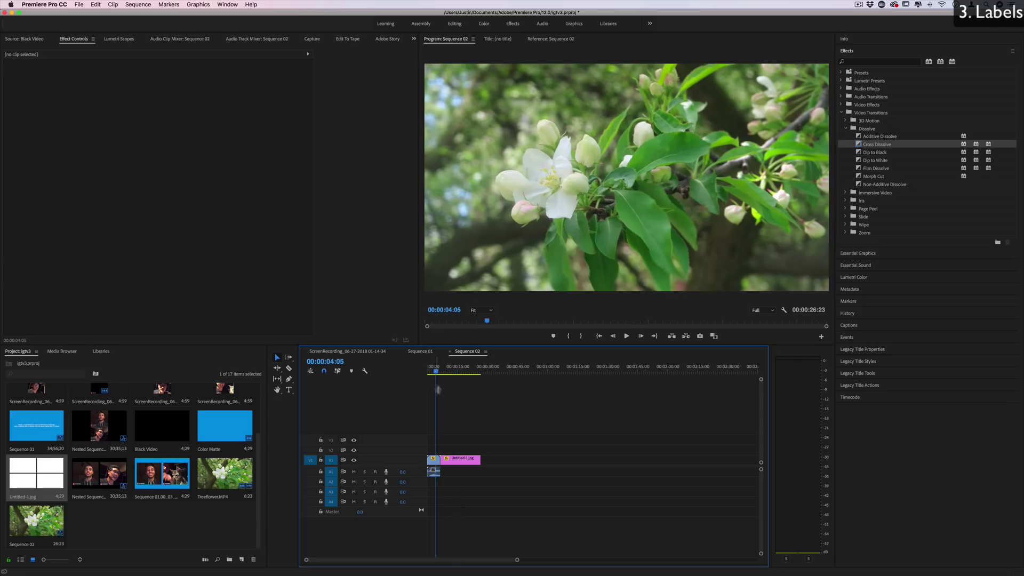
Change the Untitled-1.jpg clip's label colour to Blue
right_click(454, 462)
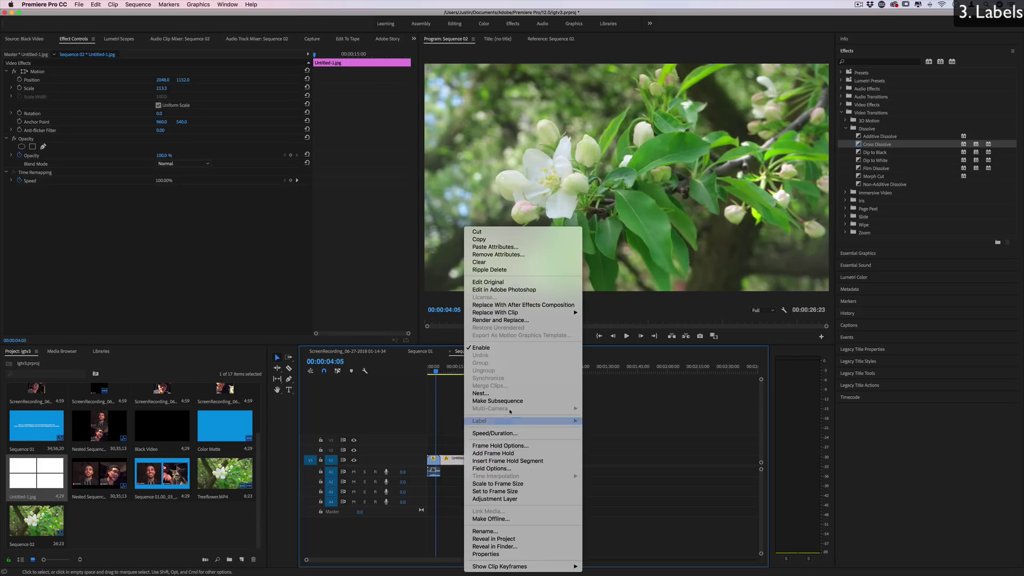
mouse_move(510, 423)
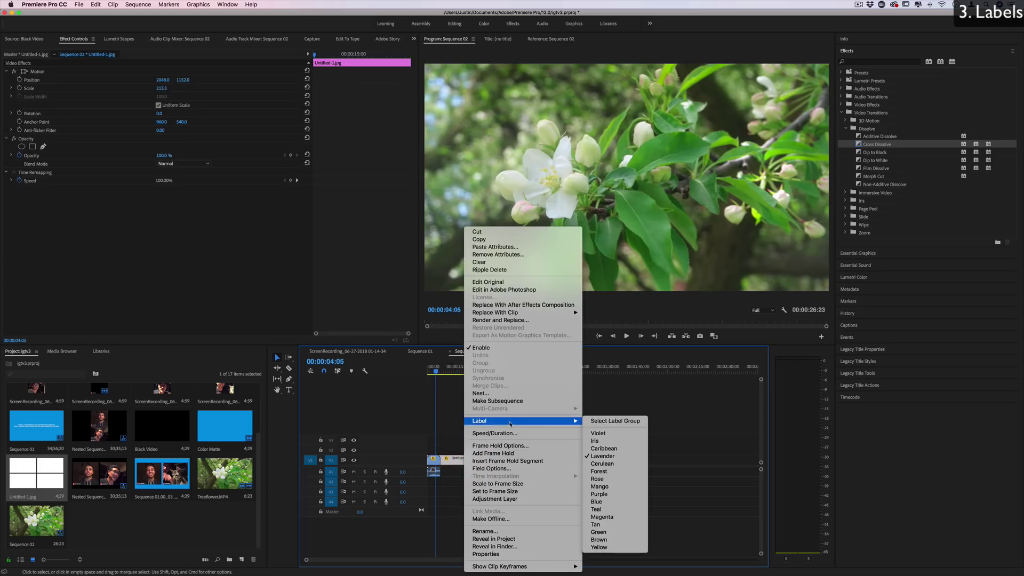
click(629, 504)
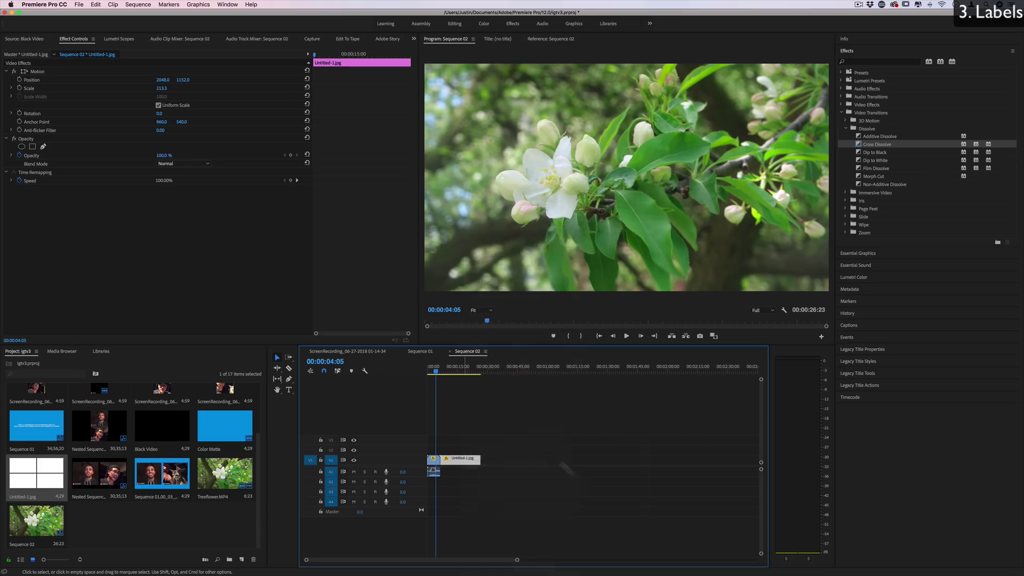
click(518, 419)
drag(462, 368, 458, 368)
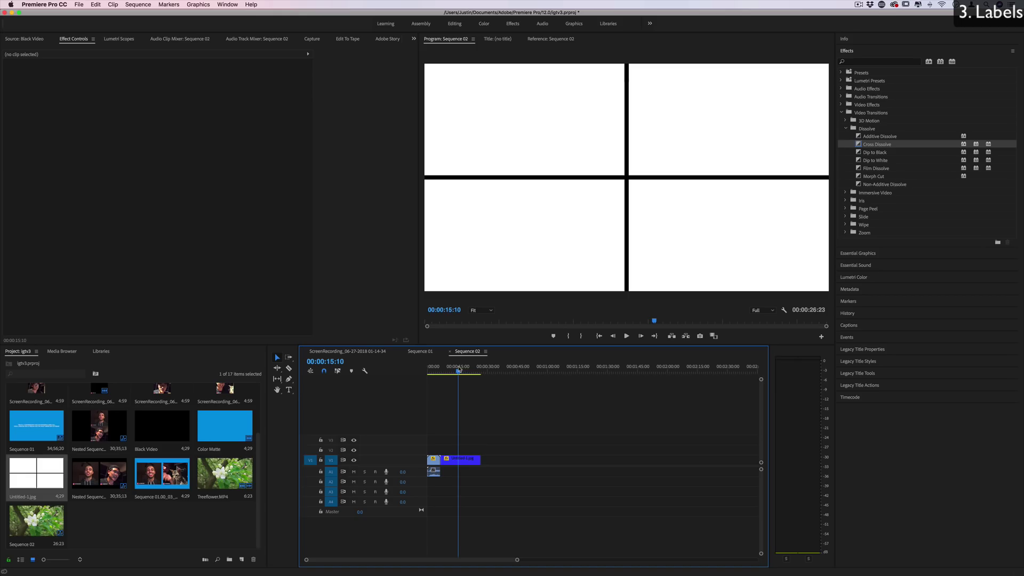
Select the image clip, reopen Preferences with Cmd+, and go from Labels to the Timeline page
key(d)
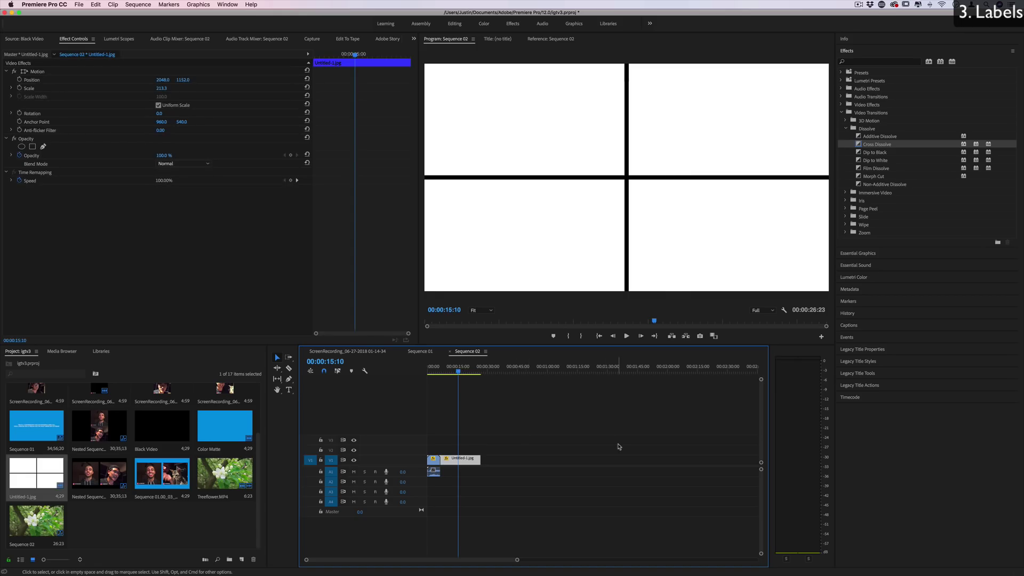
key(super+comma)
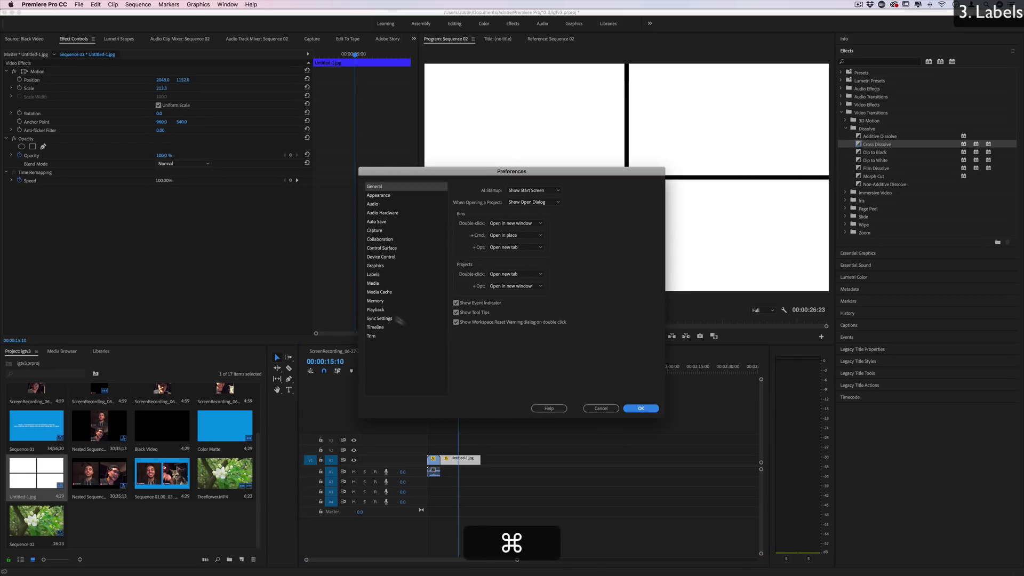
click(382, 274)
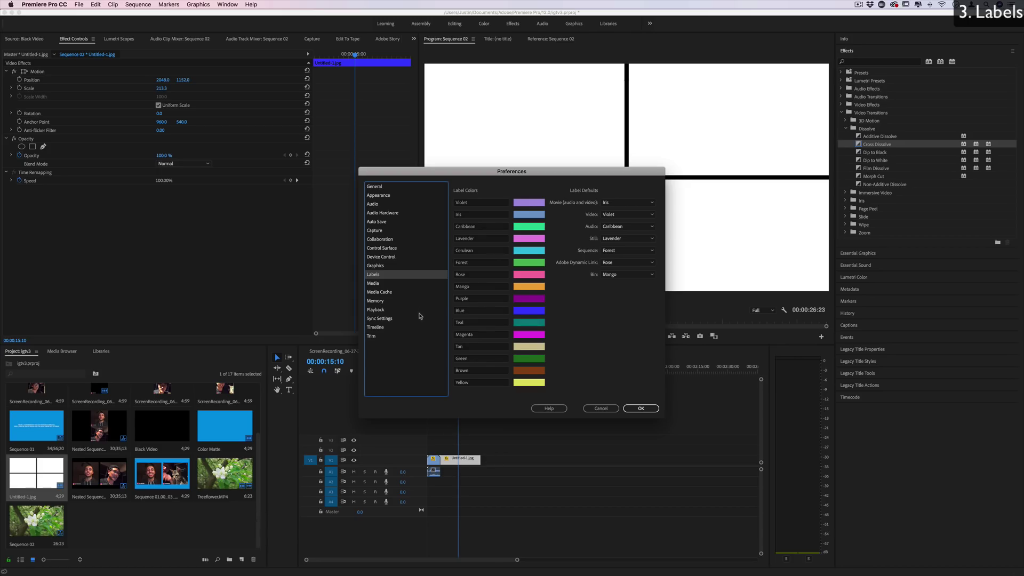
click(383, 328)
Review the 5-second still image and 30-frame video transition default durations
click(549, 214)
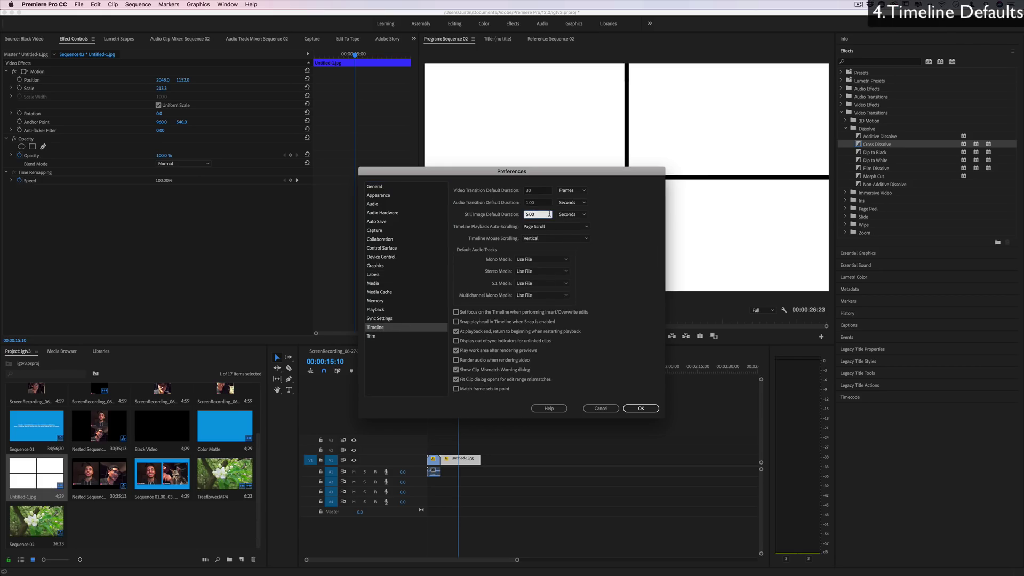
click(502, 216)
drag(475, 173, 463, 110)
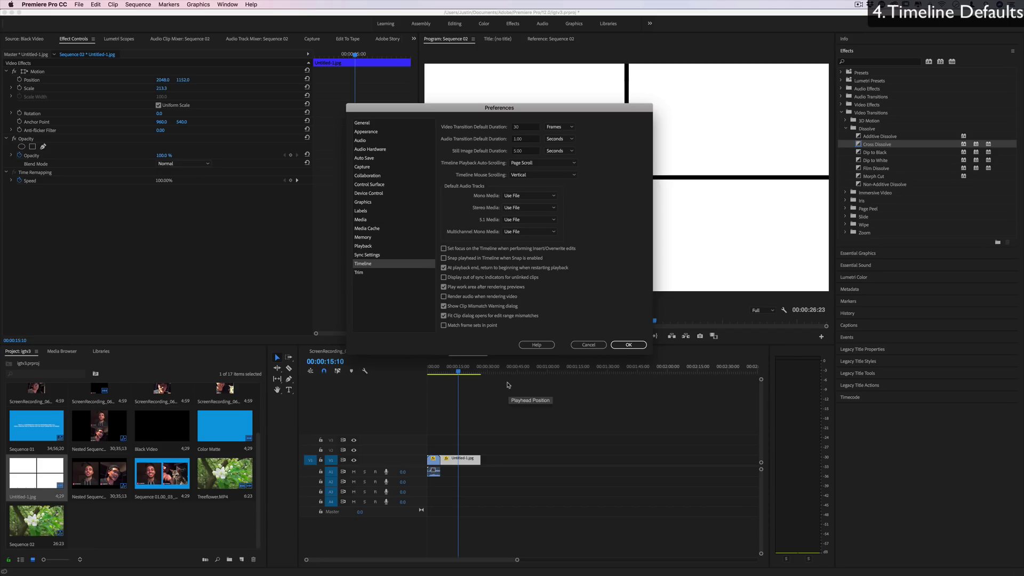
click(527, 150)
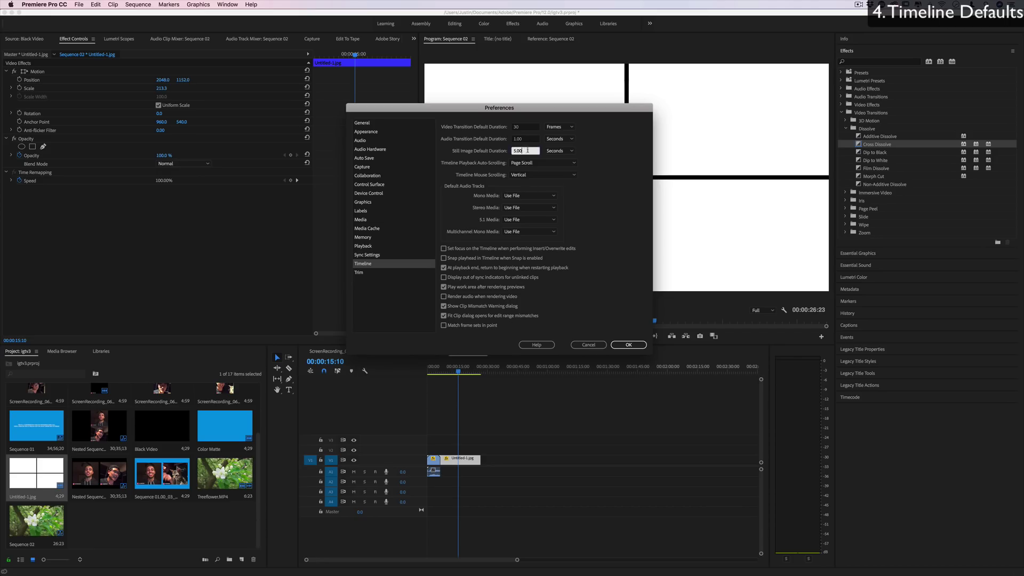
click(605, 161)
click(531, 128)
Cancel Preferences and apply default transitions to the clip end and all selected clips
click(588, 344)
right_click(481, 462)
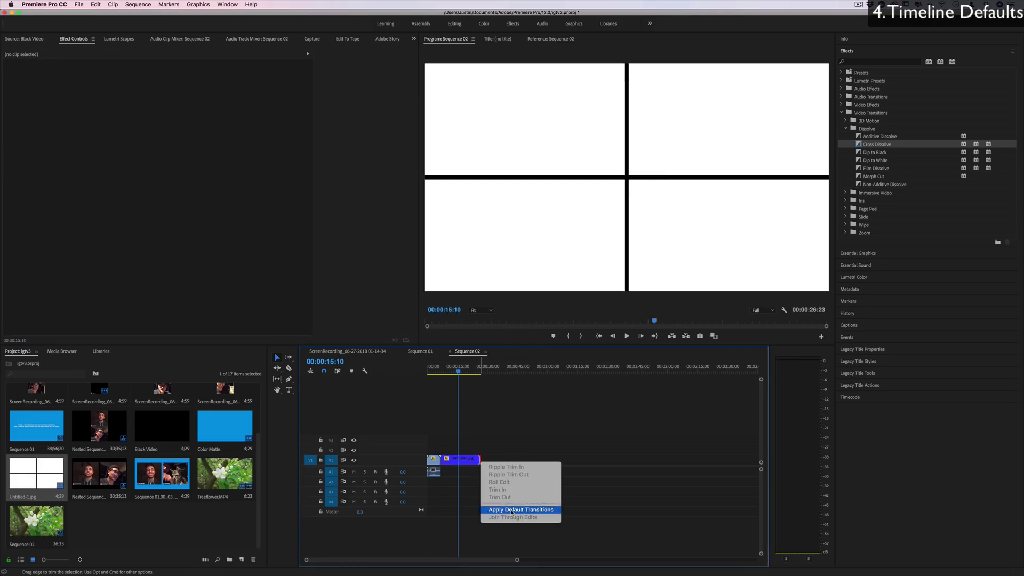
click(520, 511)
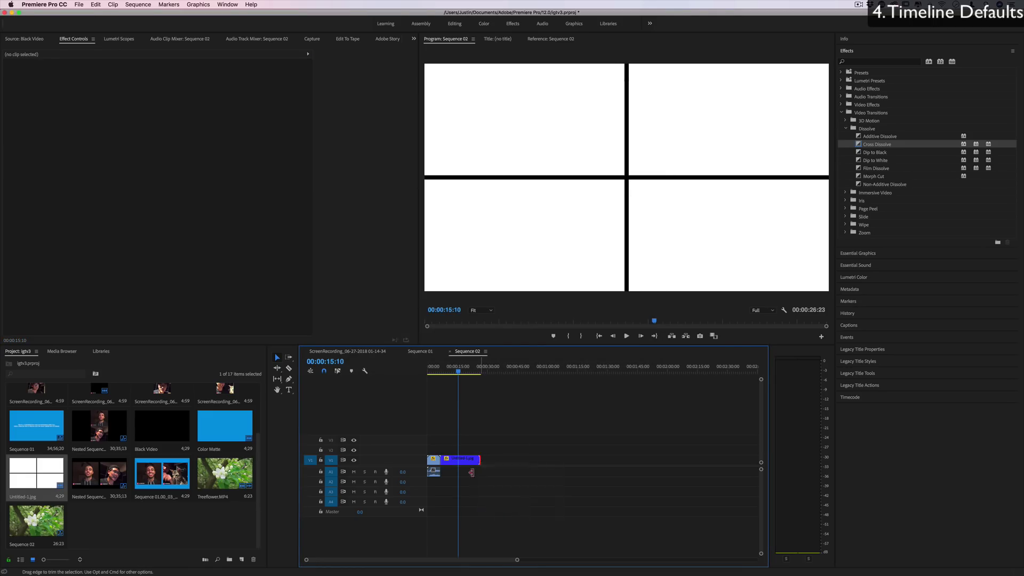
click(480, 369)
drag(517, 560, 426, 560)
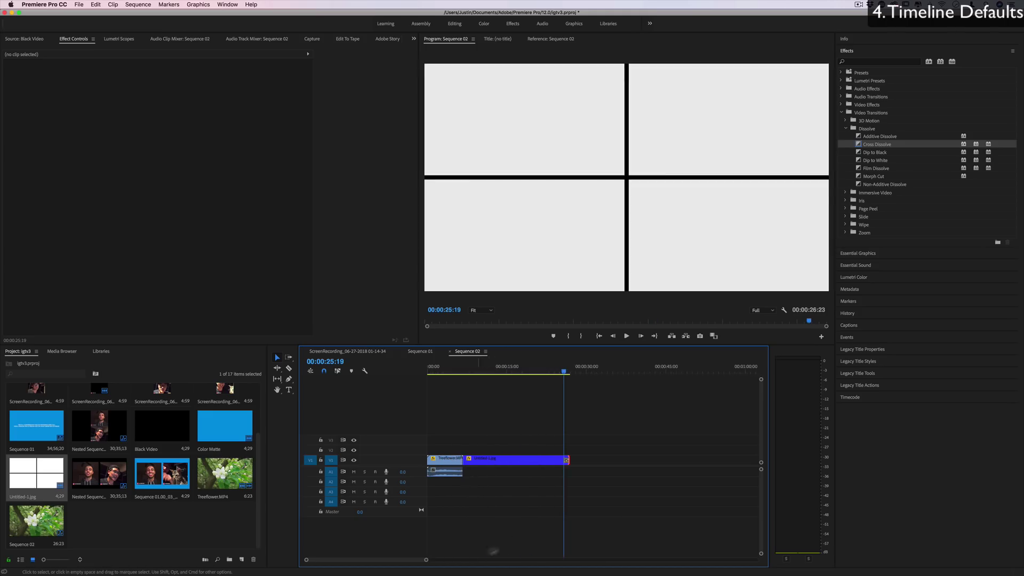
drag(632, 420, 428, 463)
key(super+d)
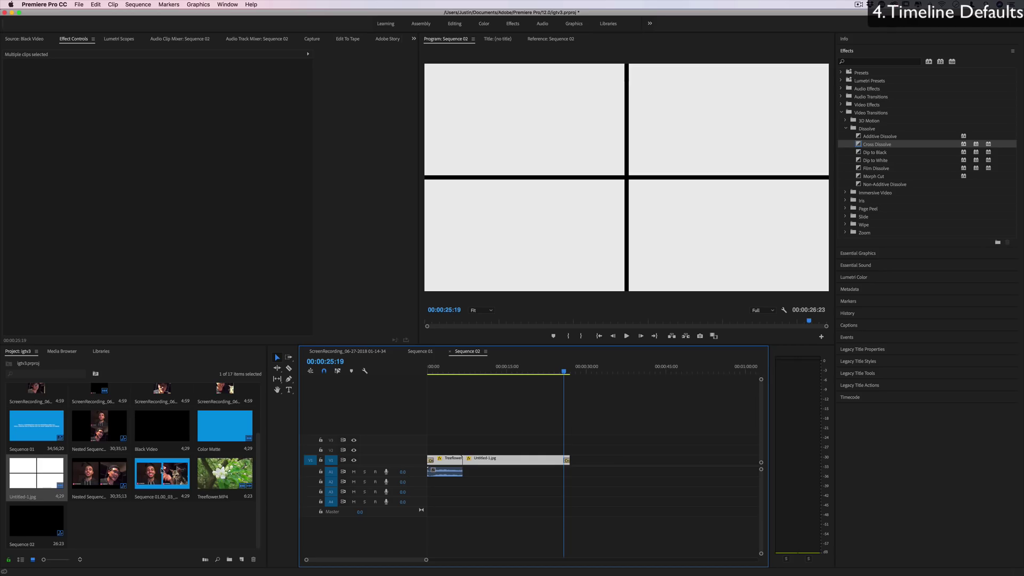
Append another clip after Untitled-1.jpg on V1 and add default transitions to the V1 clips
drag(162, 474, 581, 459)
drag(656, 422, 420, 460)
key(super+d)
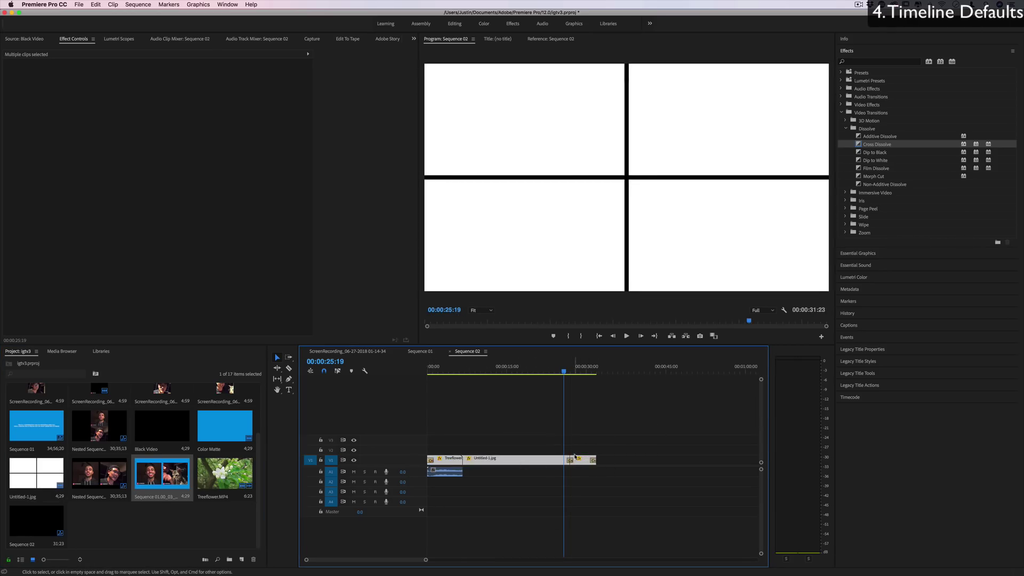
Set Cube Spin from the 3D Motion transitions as the default video transition
click(504, 436)
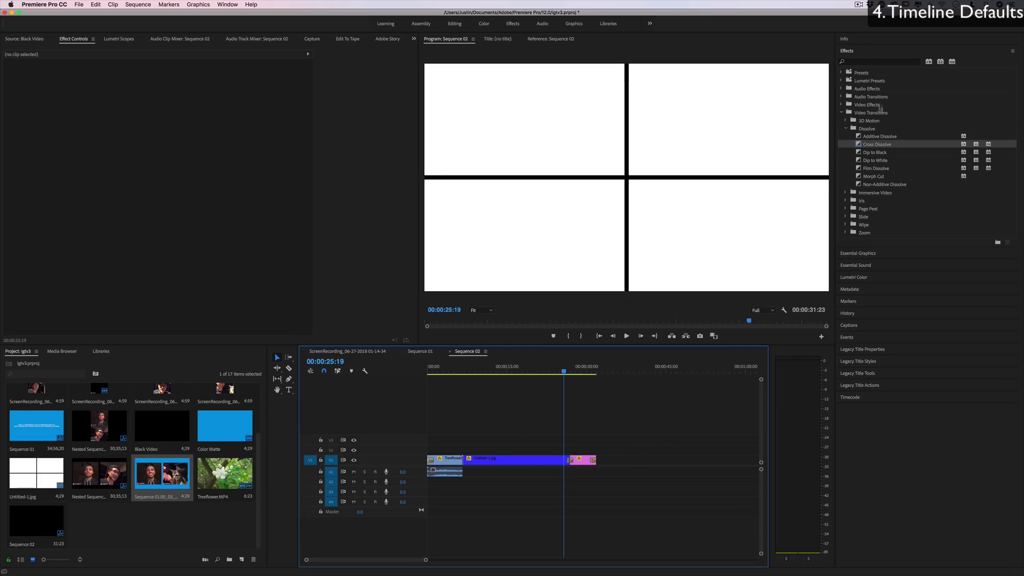
click(871, 114)
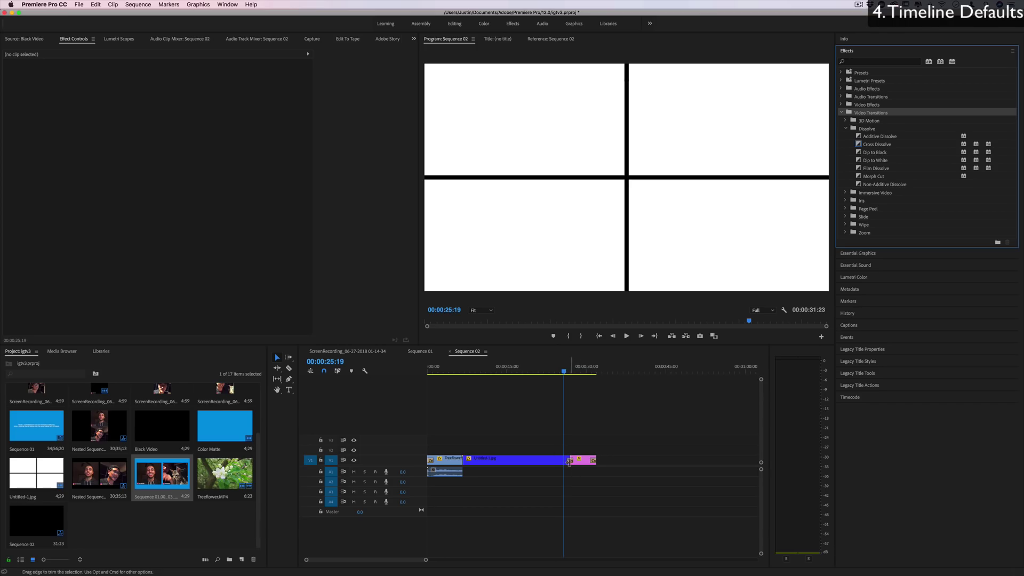
click(569, 461)
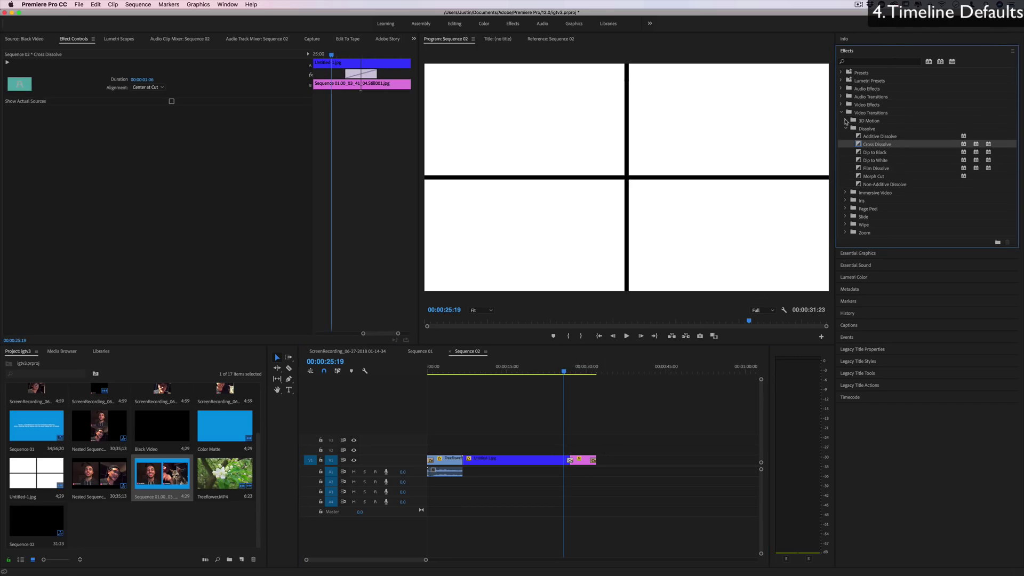
click(845, 121)
click(878, 129)
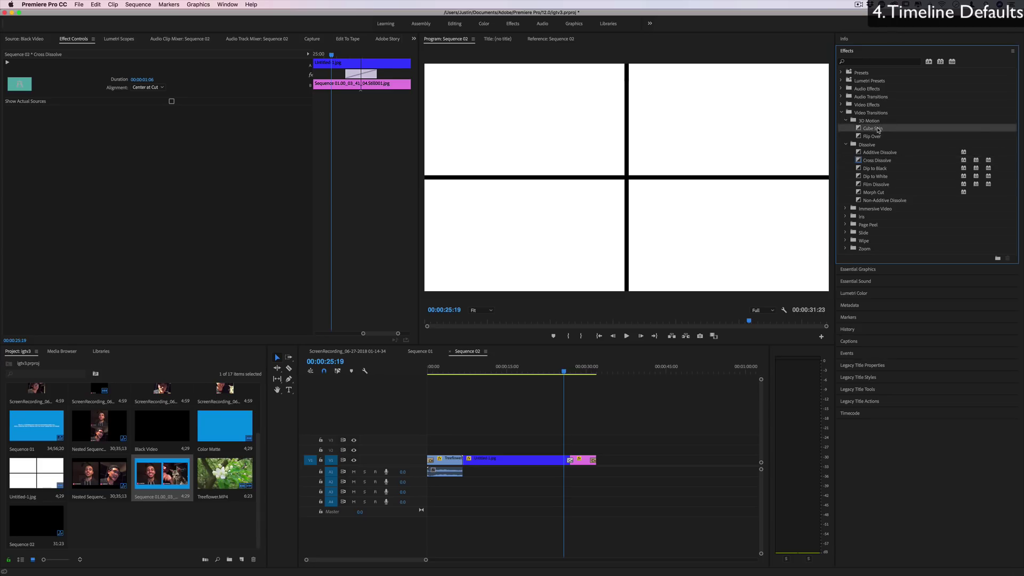
right_click(879, 131)
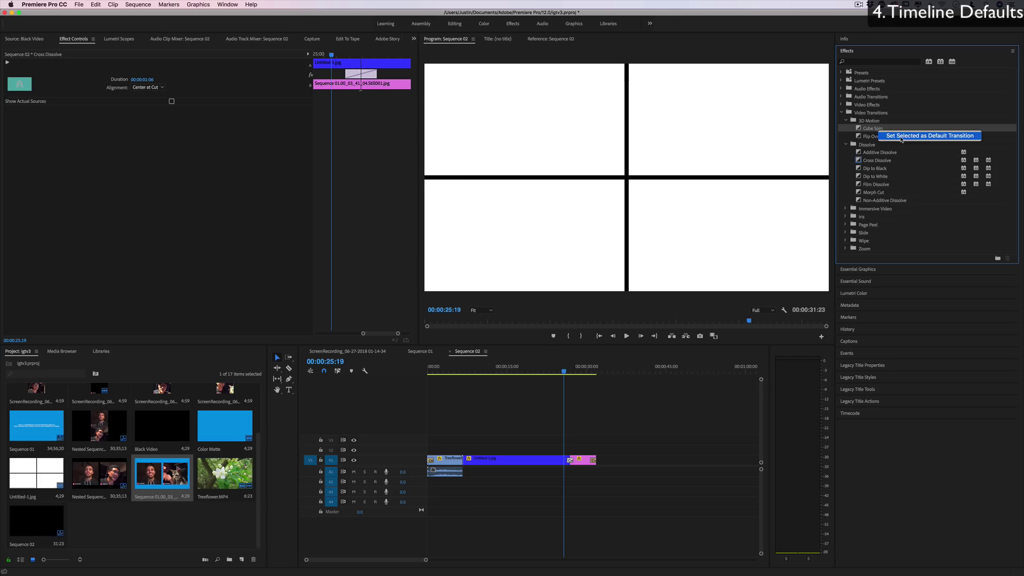
click(949, 138)
drag(535, 431, 635, 471)
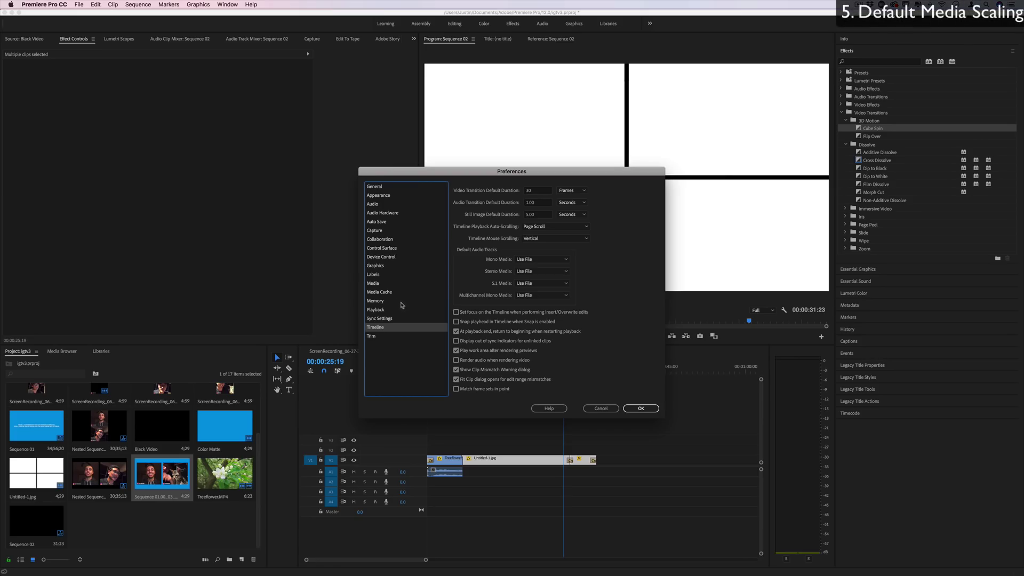
On the Media page, set Default Media Scaling to 'Set to frame size' and confirm with OK
click(377, 284)
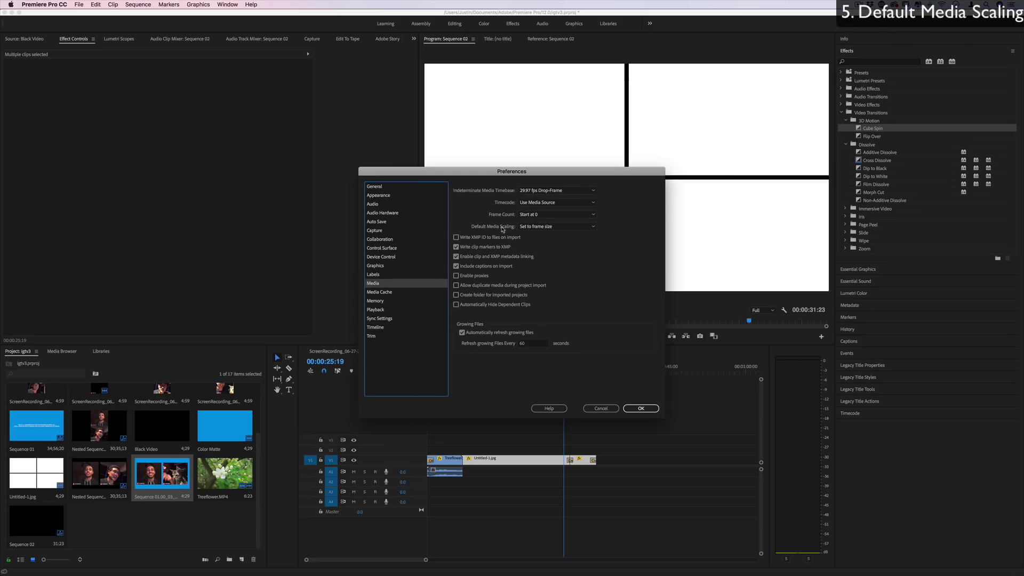
click(532, 226)
click(537, 234)
click(552, 228)
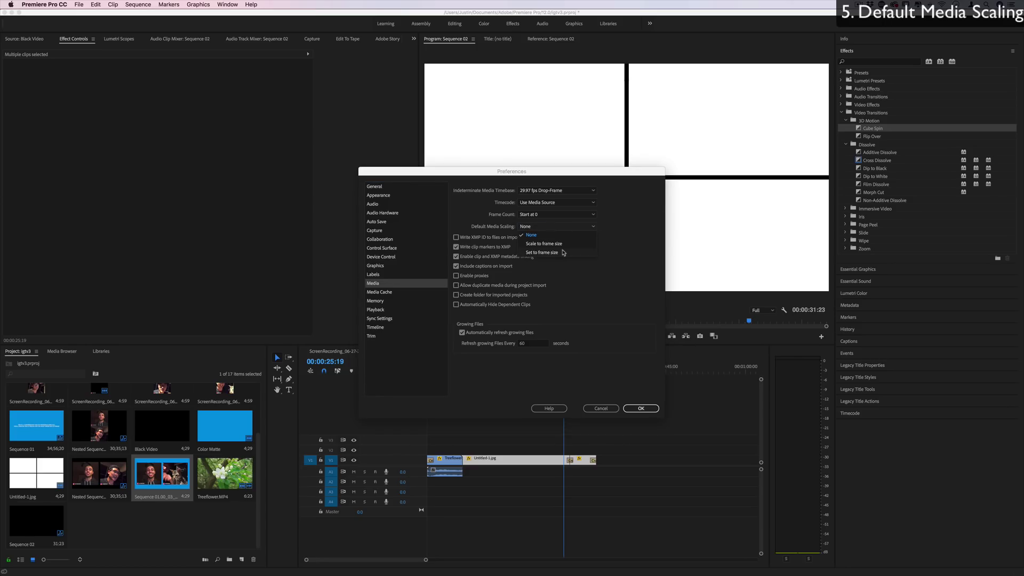
click(563, 253)
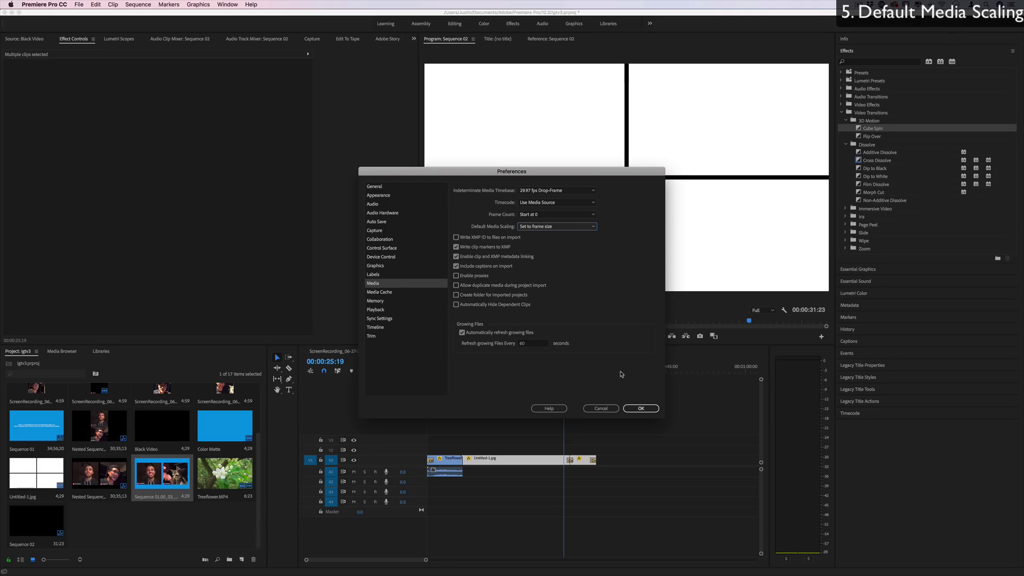
click(632, 408)
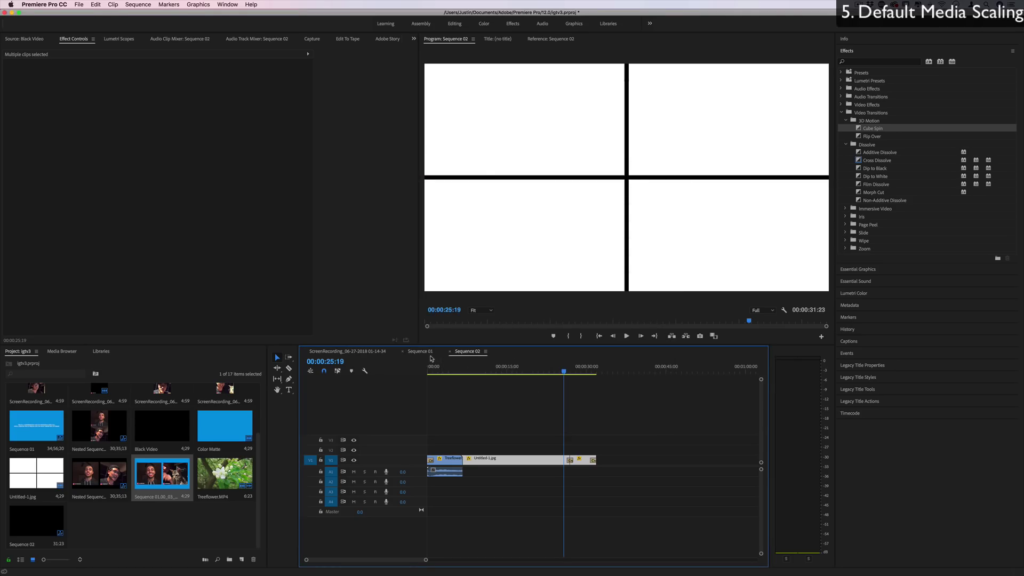
Create Sequence 03 from the RED R3D 4K 16x9 24 preset and add Treeflower.MP4, keeping existing settings
click(81, 4)
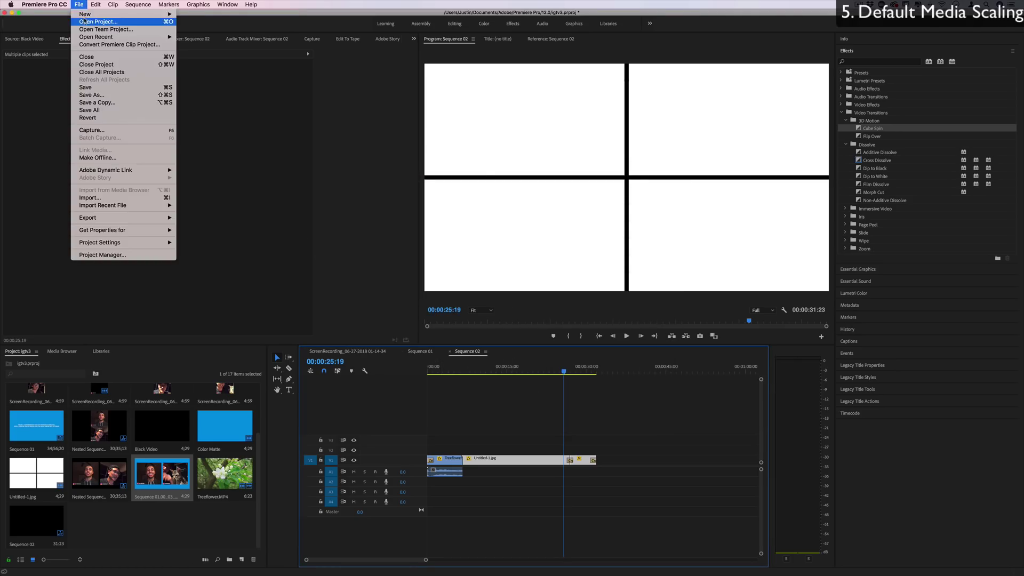
mouse_move(107, 28)
click(196, 35)
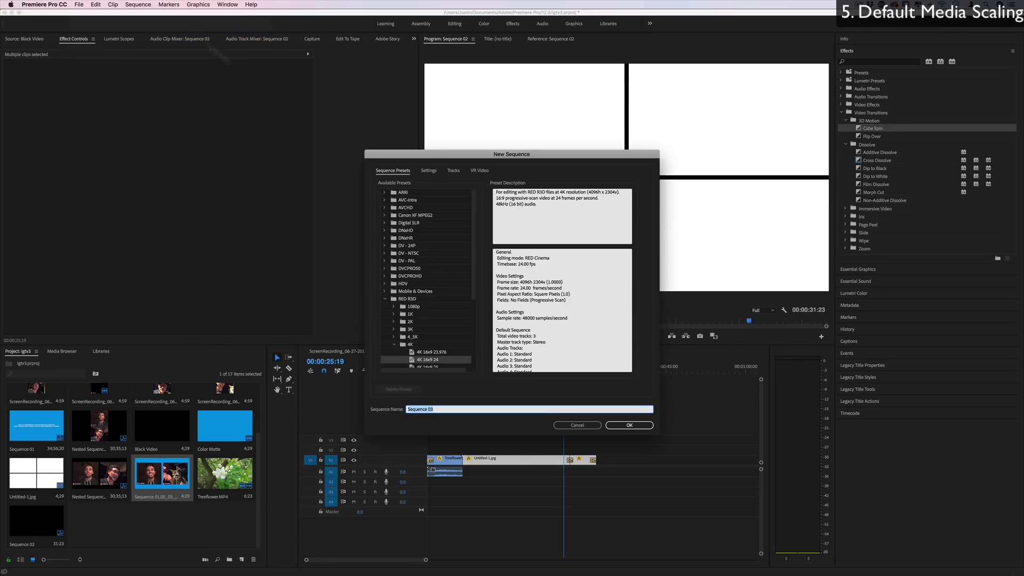
scroll(418, 315, down, 2)
scroll(418, 316, down, 1)
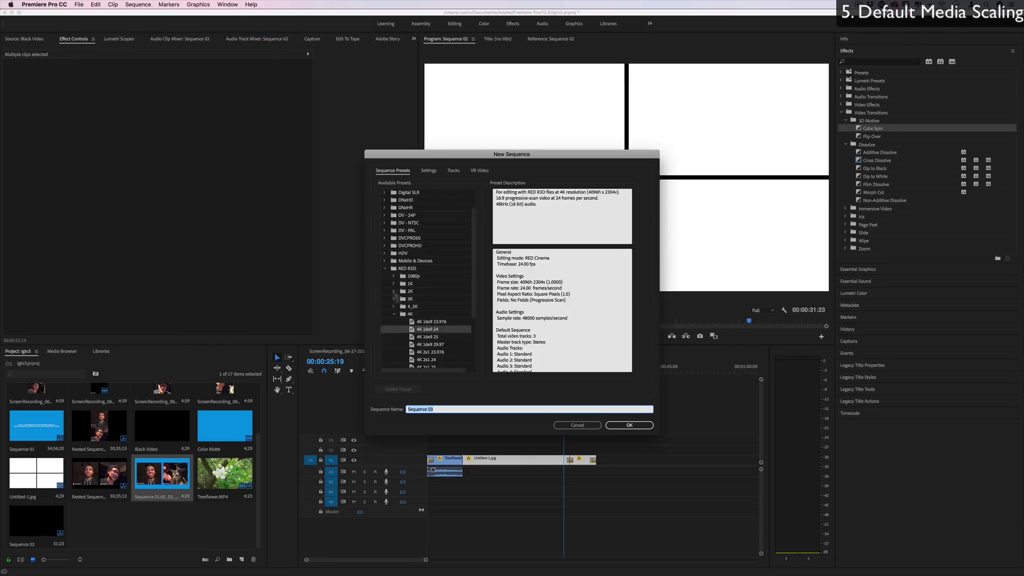
click(628, 425)
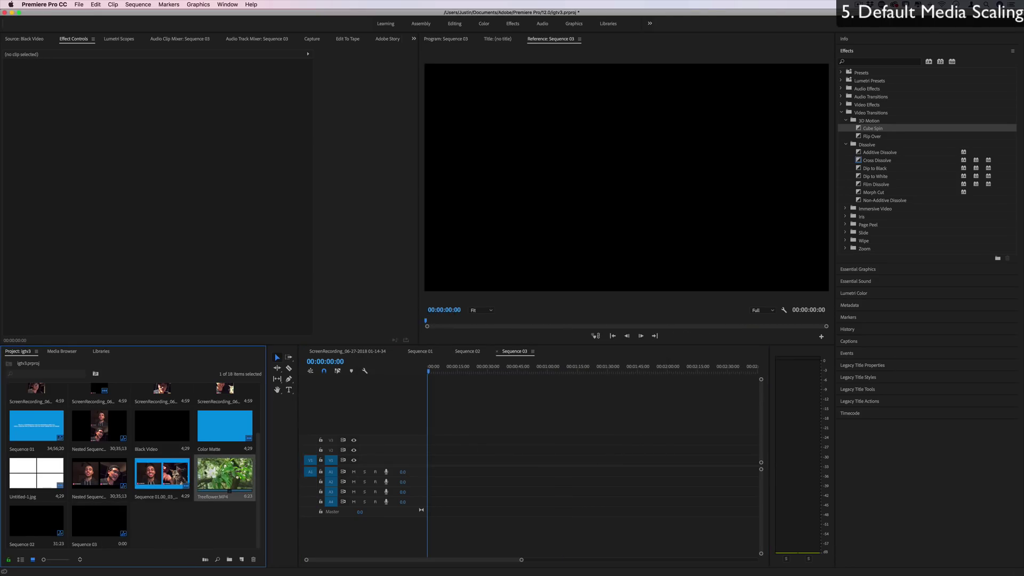
drag(211, 471, 412, 462)
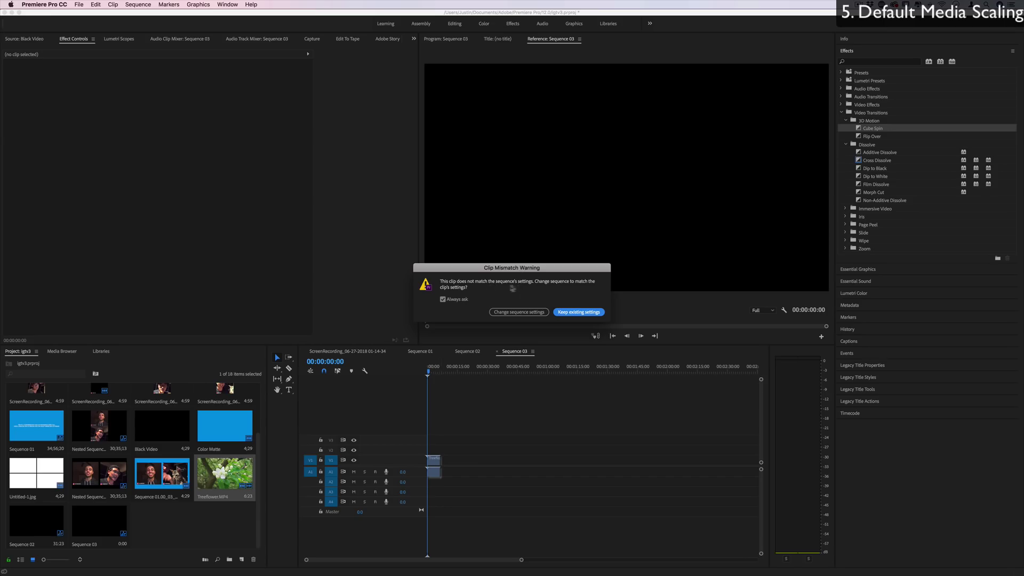
click(587, 314)
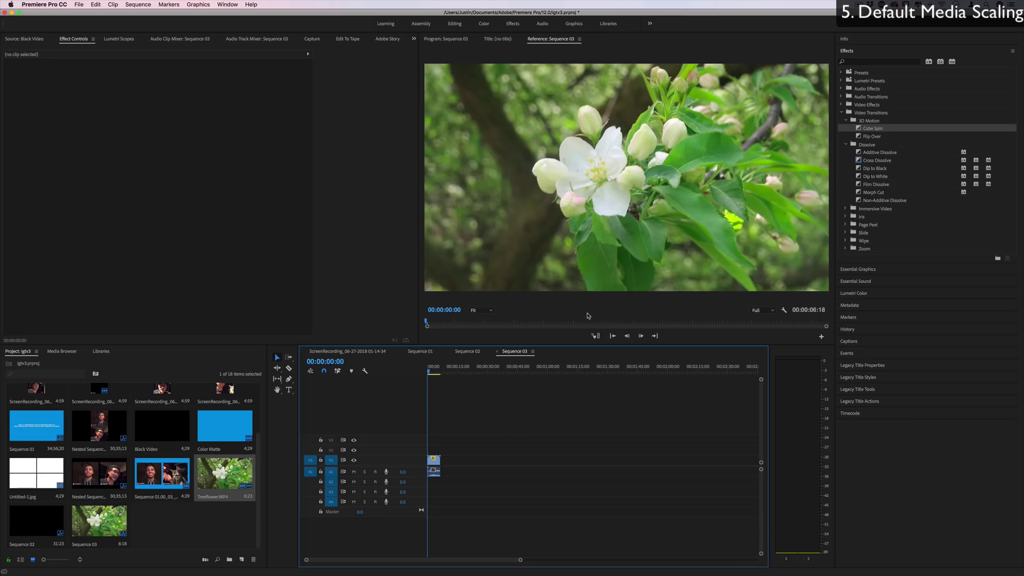
Reset the Treeflower clip's Scale to 100, then apply Scale to Frame Size to fill Sequence 03
click(434, 460)
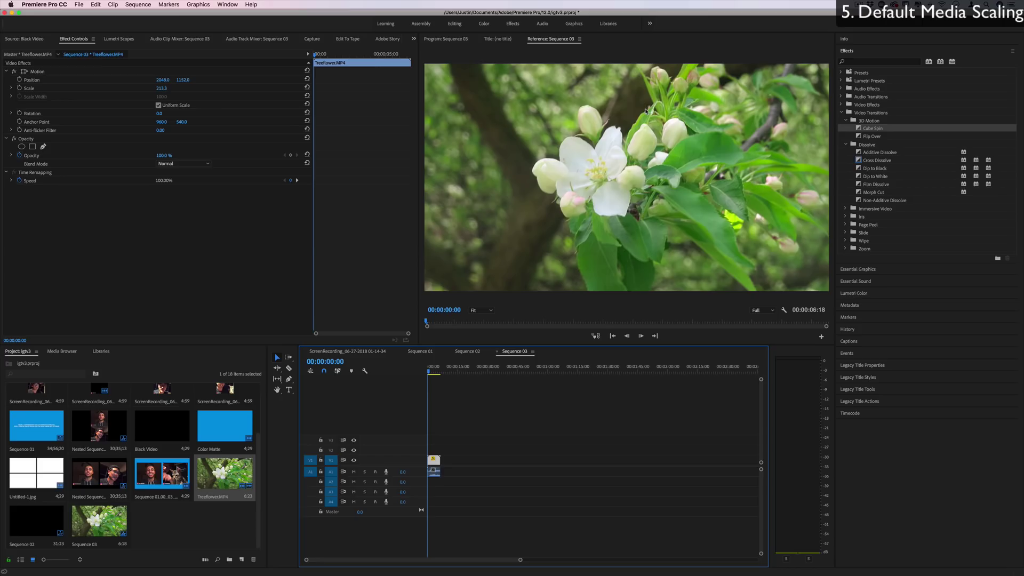
click(32, 90)
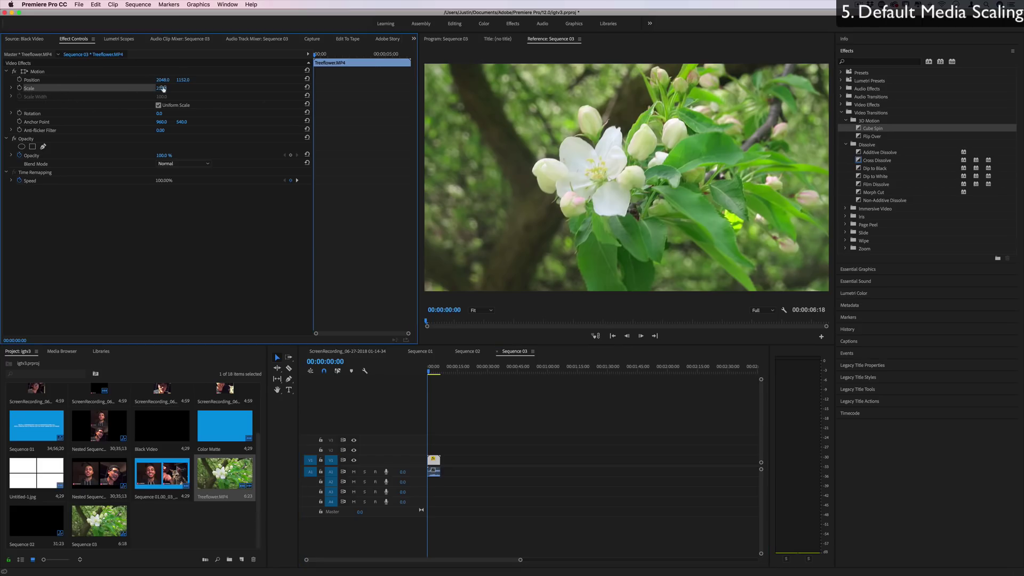
click(858, 42)
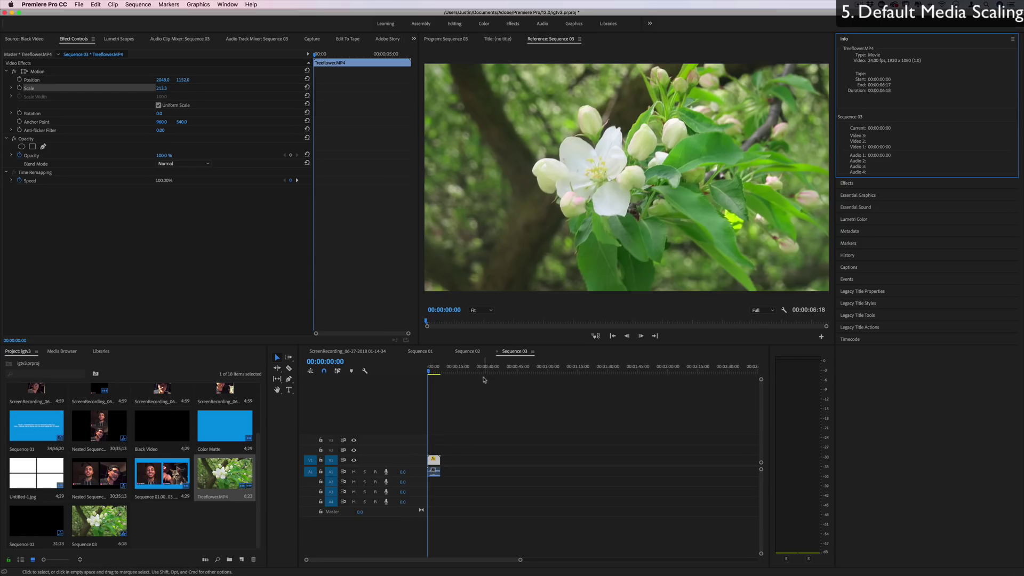
click(307, 87)
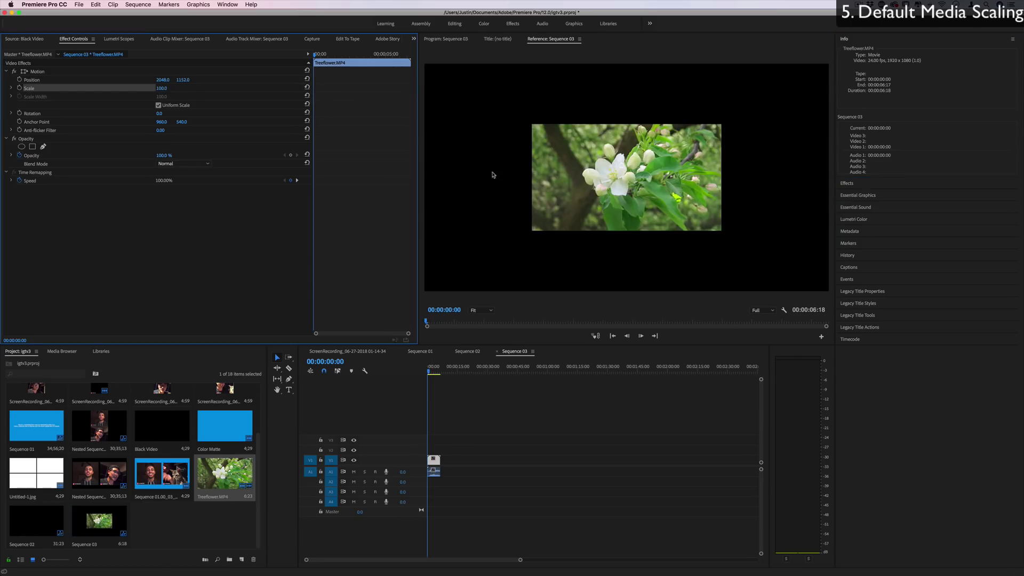
right_click(435, 461)
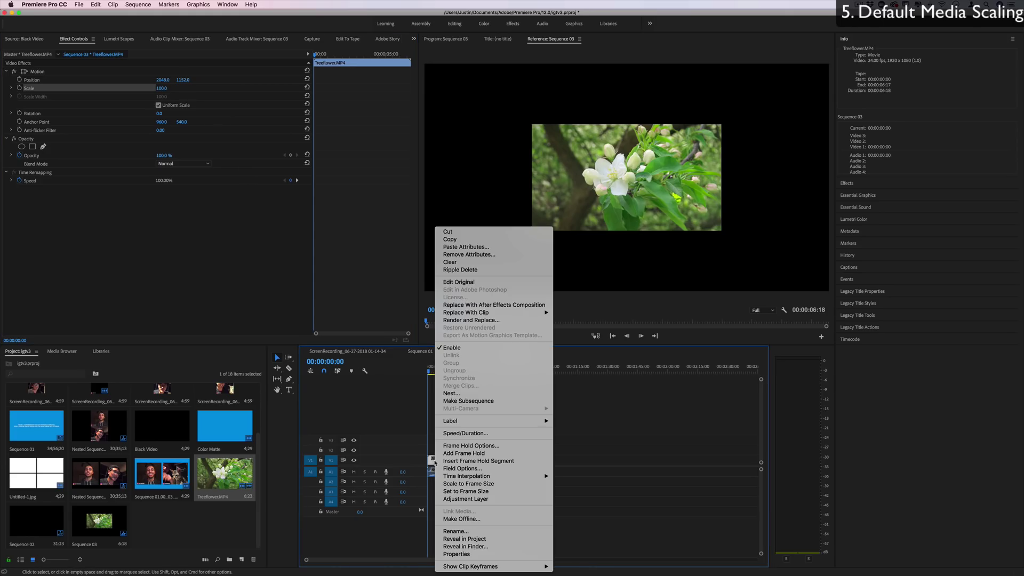
click(480, 484)
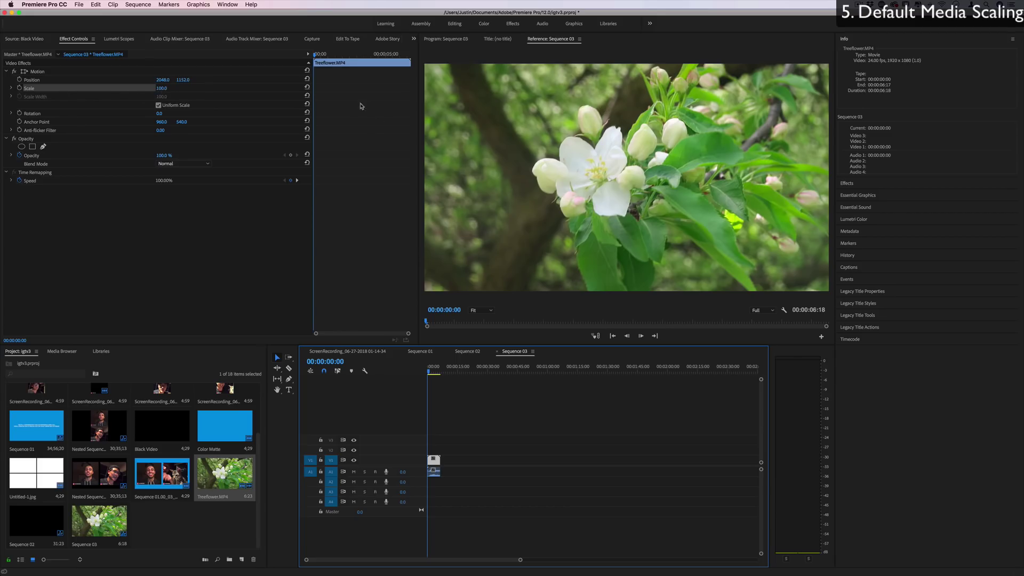
Undo Scale to Frame Size, apply Set to Frame Size, reset Scale to 100, and scrub it larger
key(super+z)
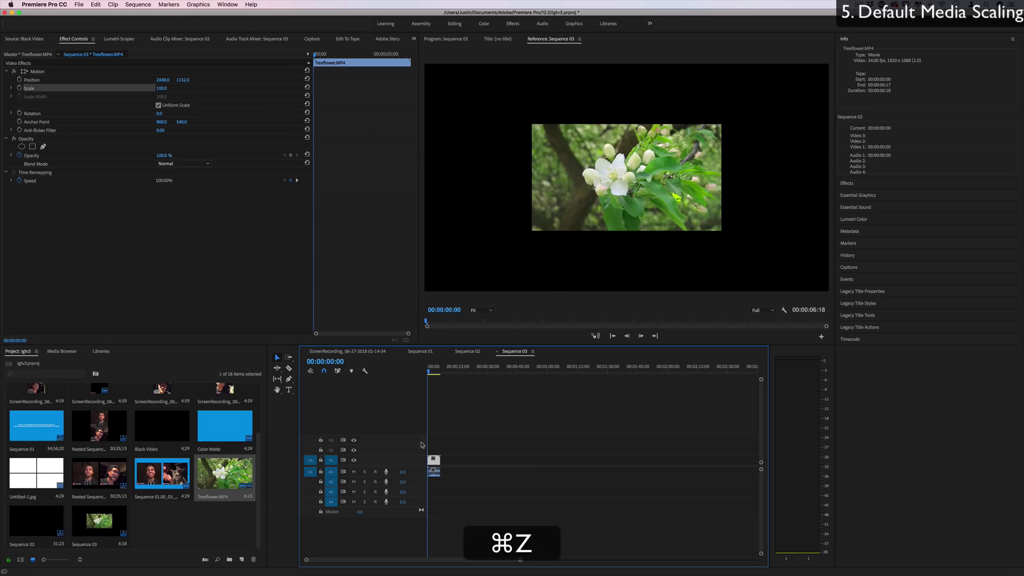
right_click(434, 461)
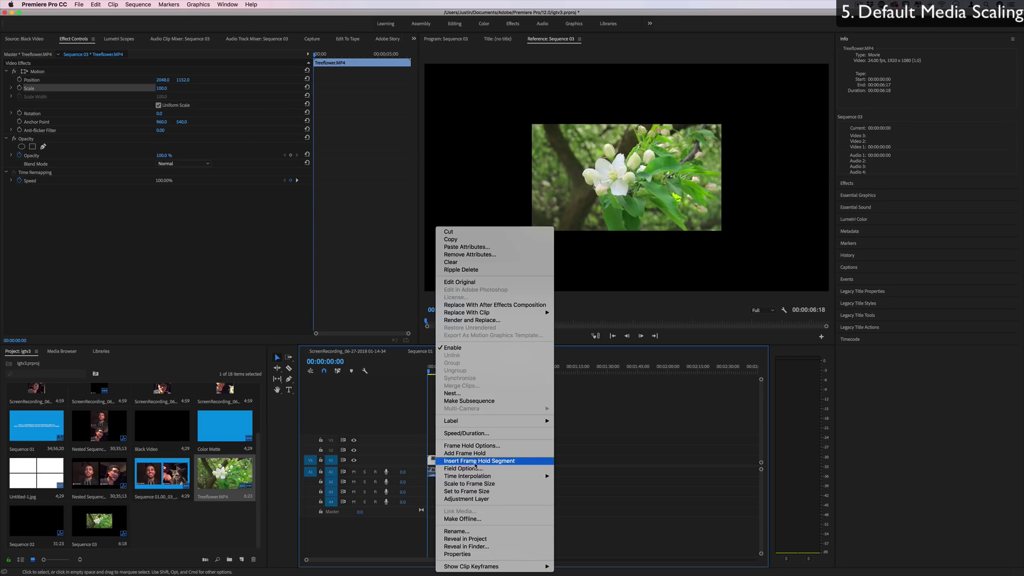
click(494, 492)
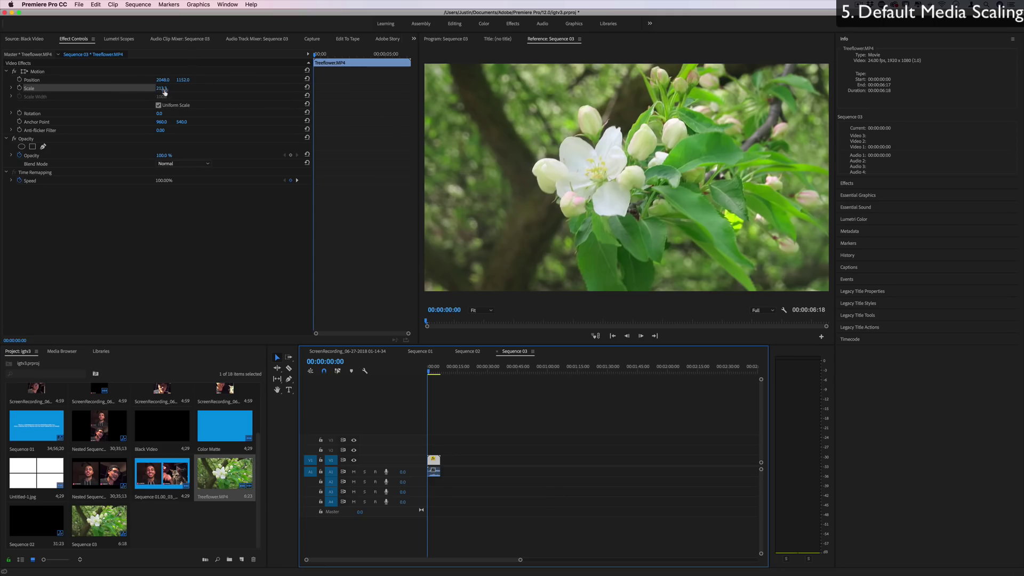
click(307, 87)
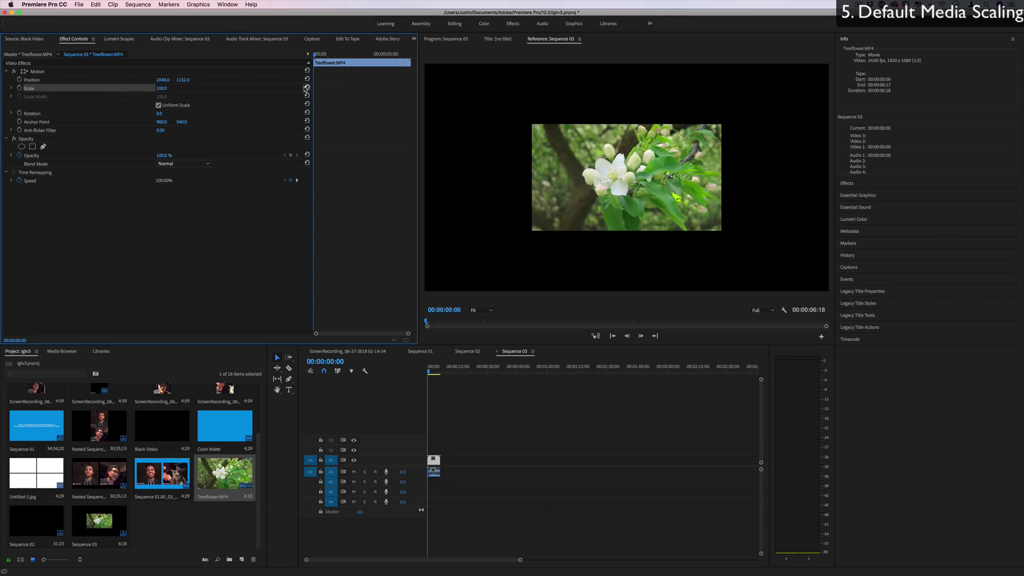
drag(164, 92, 225, 91)
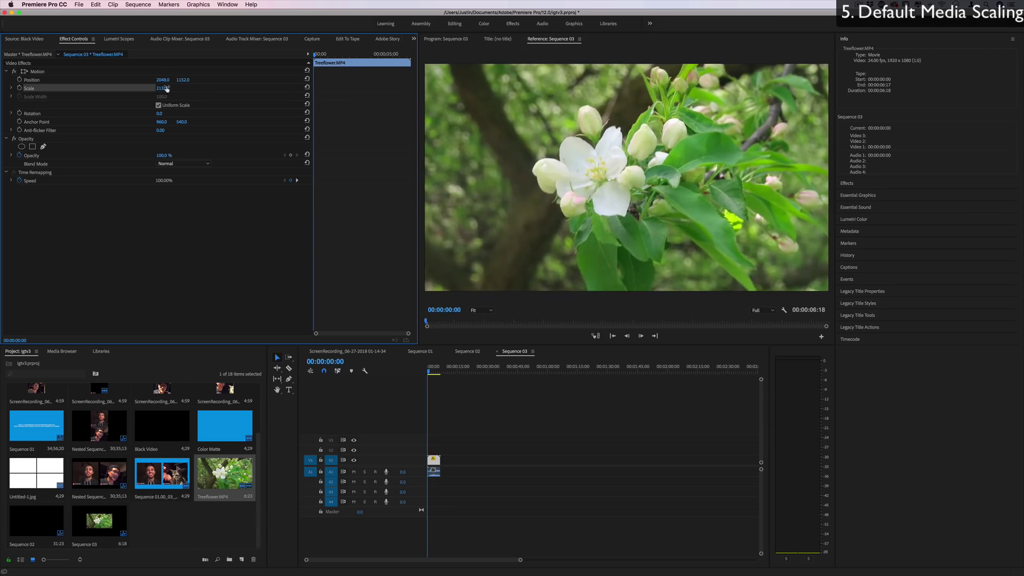
Replace the clip with Treeflower.MP4 on V1, changing sequence settings to match, and park the playhead at 00:00:03:10
key(BackSpace)
drag(224, 472, 421, 471)
click(578, 314)
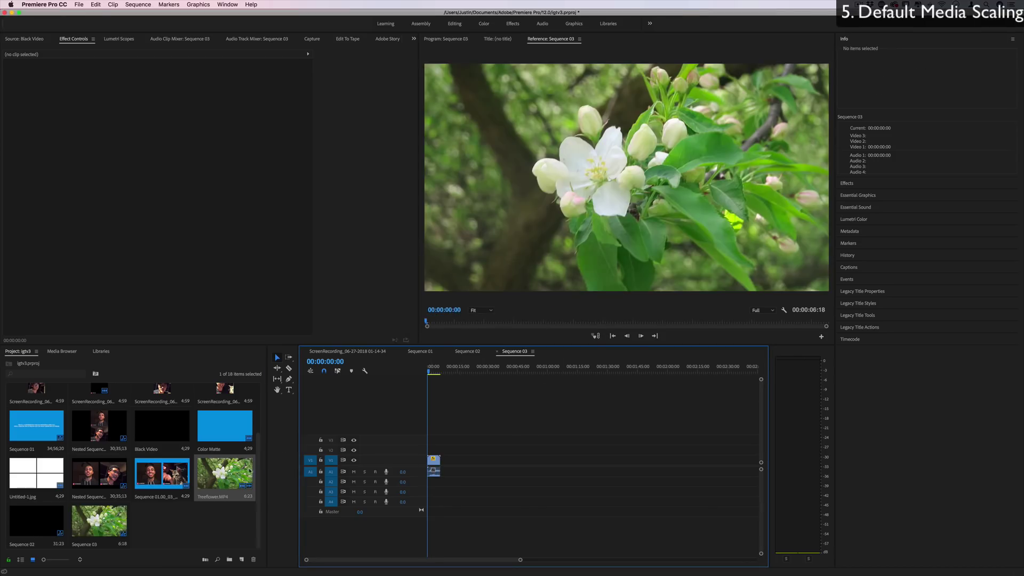
drag(427, 370, 434, 369)
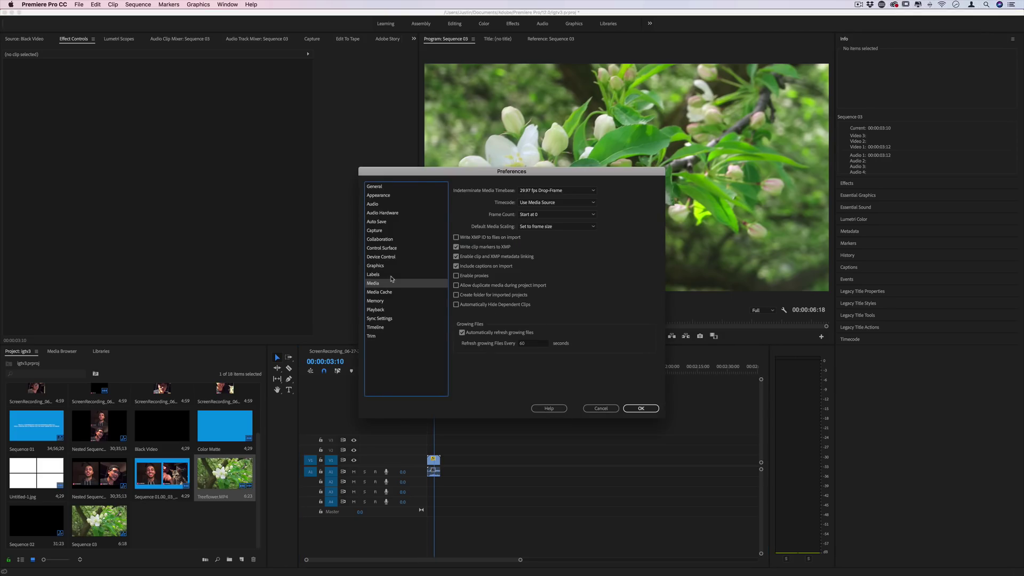
Browse each Preferences category from Trim up through Audio, ending on Appearance
click(378, 337)
click(392, 330)
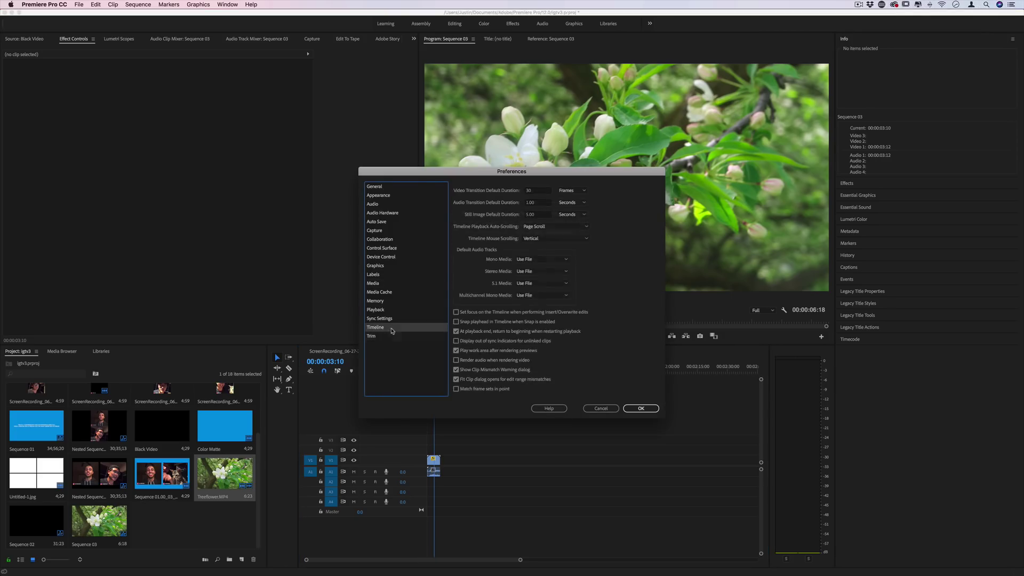
click(391, 319)
click(390, 310)
click(387, 302)
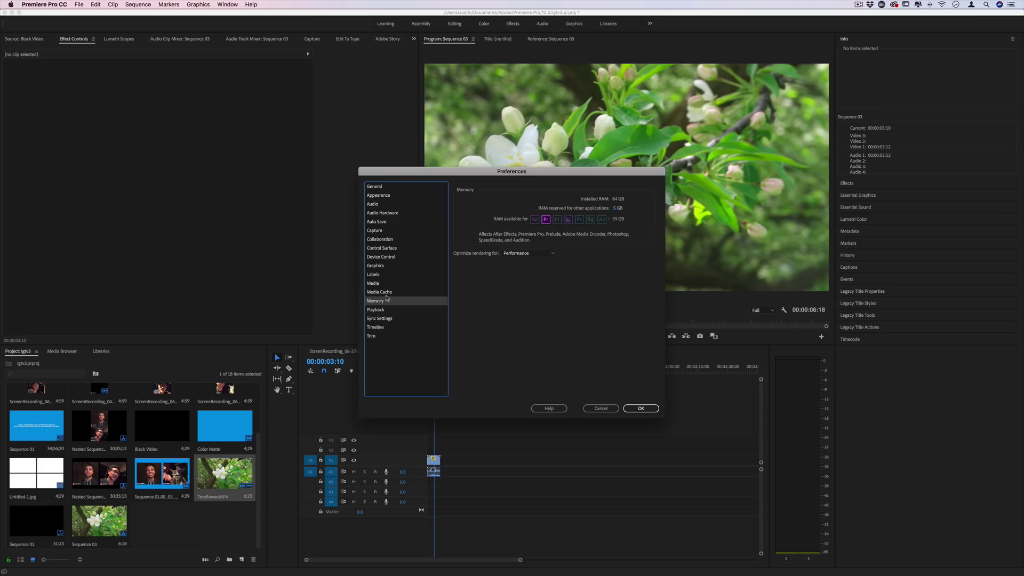
click(386, 293)
click(384, 284)
click(384, 275)
click(385, 266)
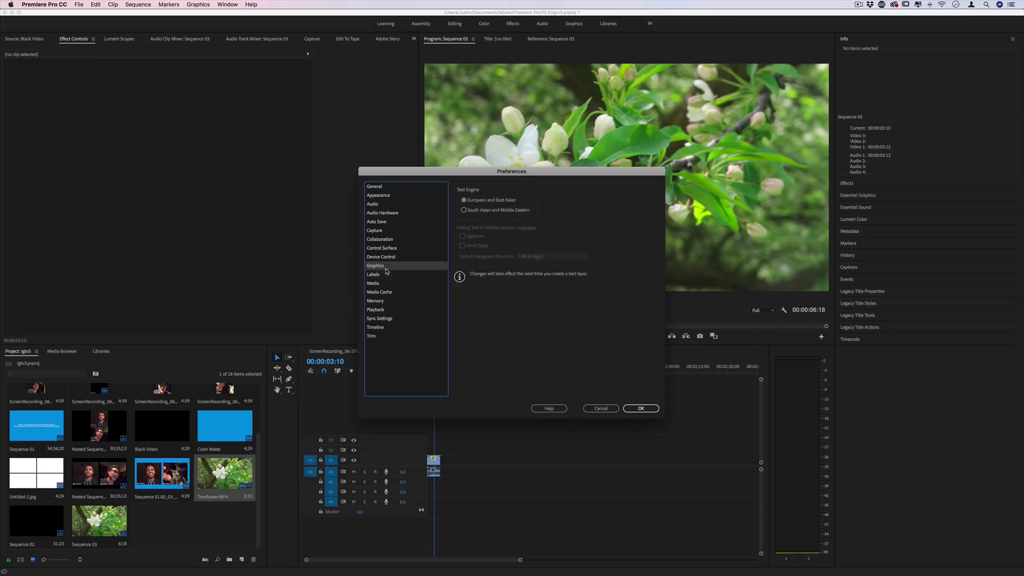
click(388, 257)
click(388, 247)
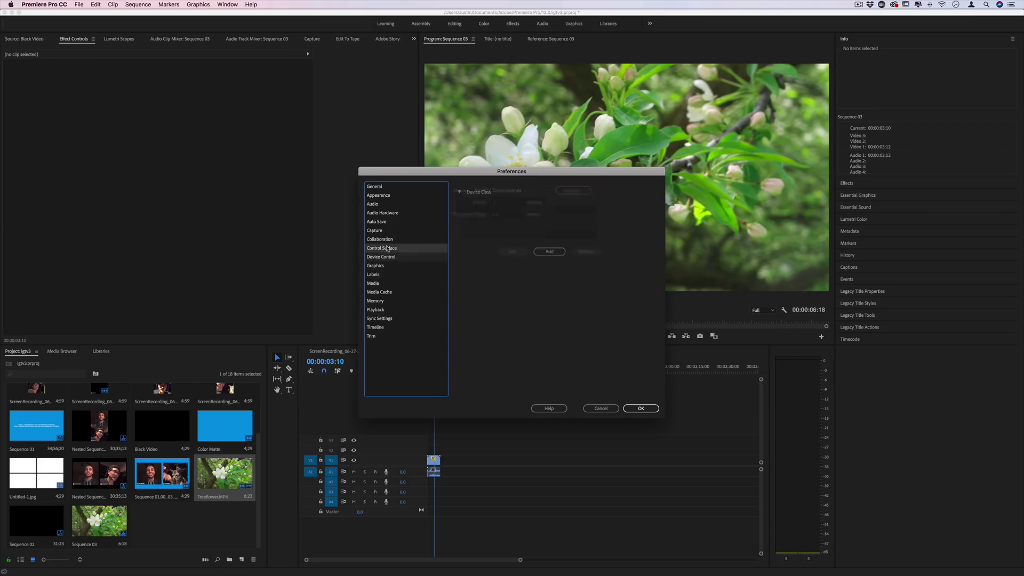
click(388, 240)
click(389, 232)
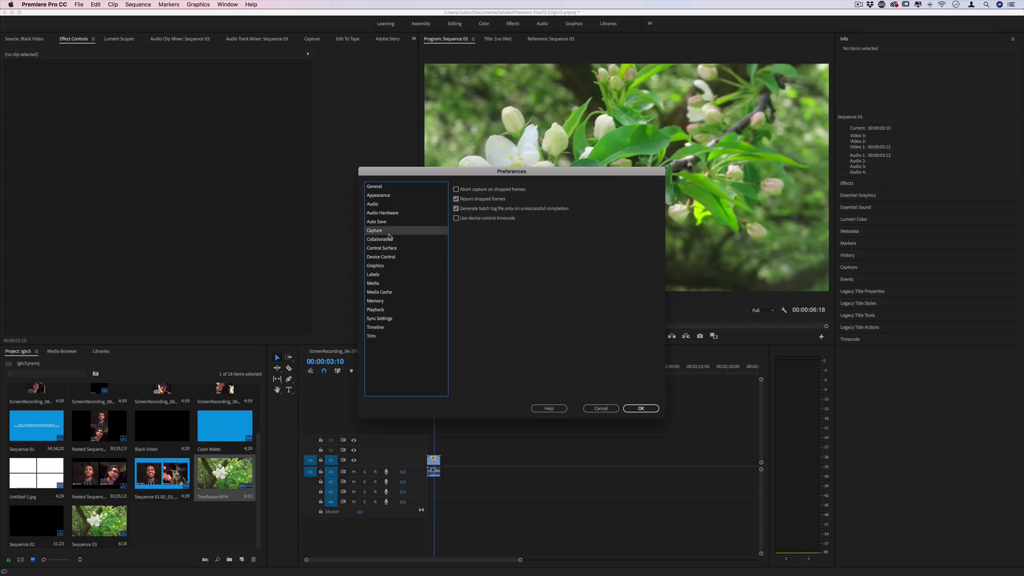
click(387, 222)
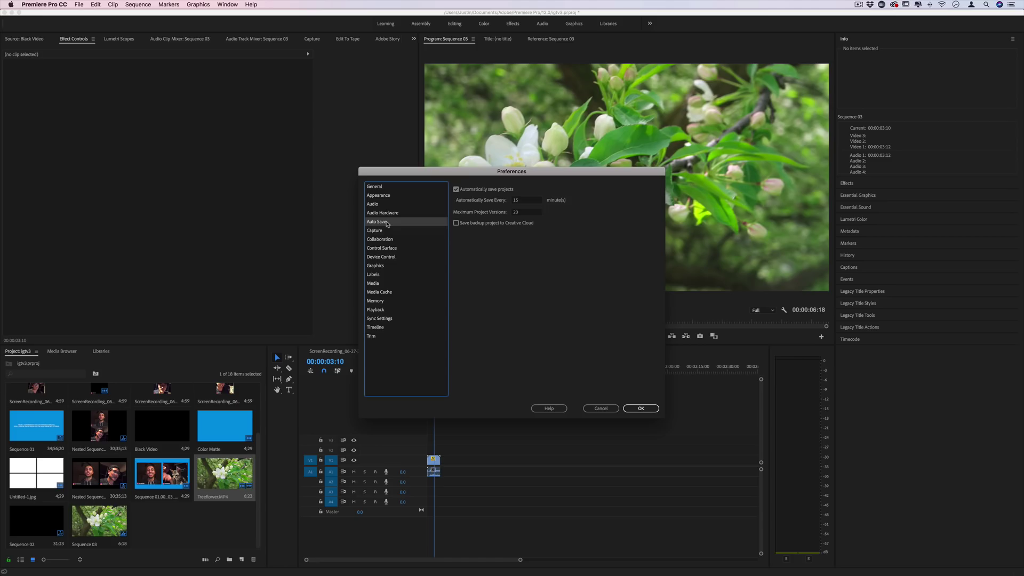
click(386, 212)
click(387, 207)
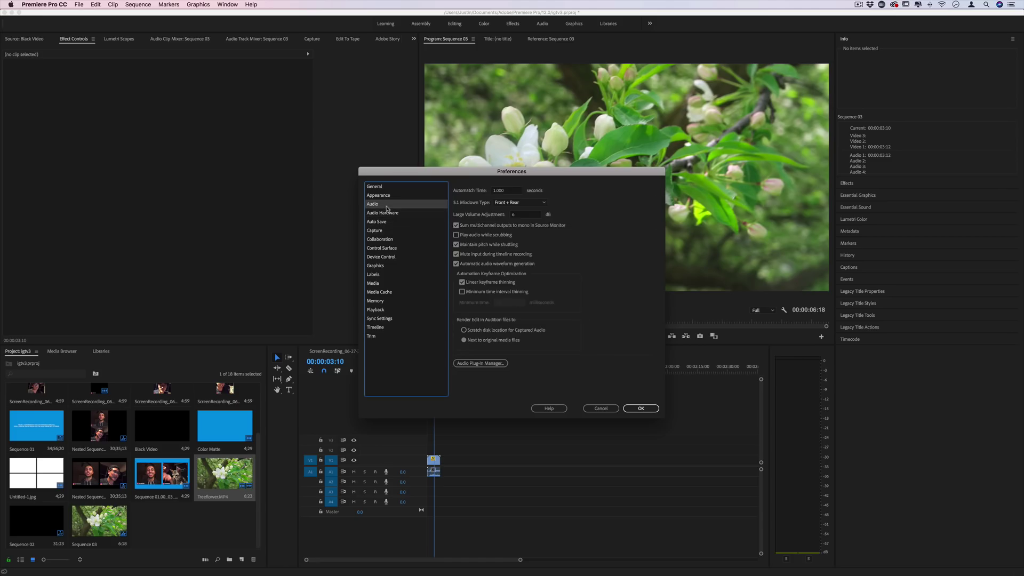
click(390, 197)
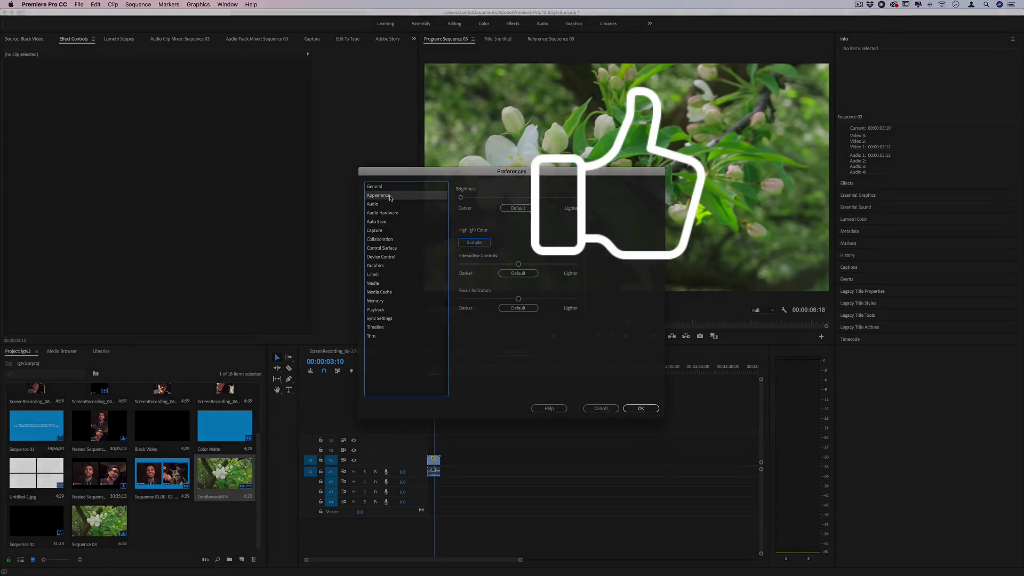
Cancel the Preferences dialog without changing anything
click(606, 409)
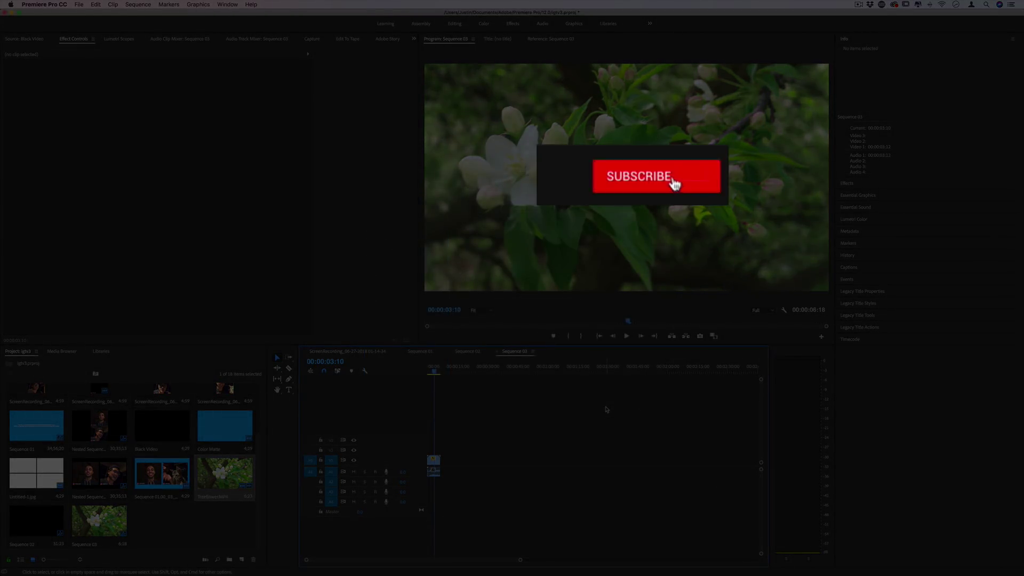